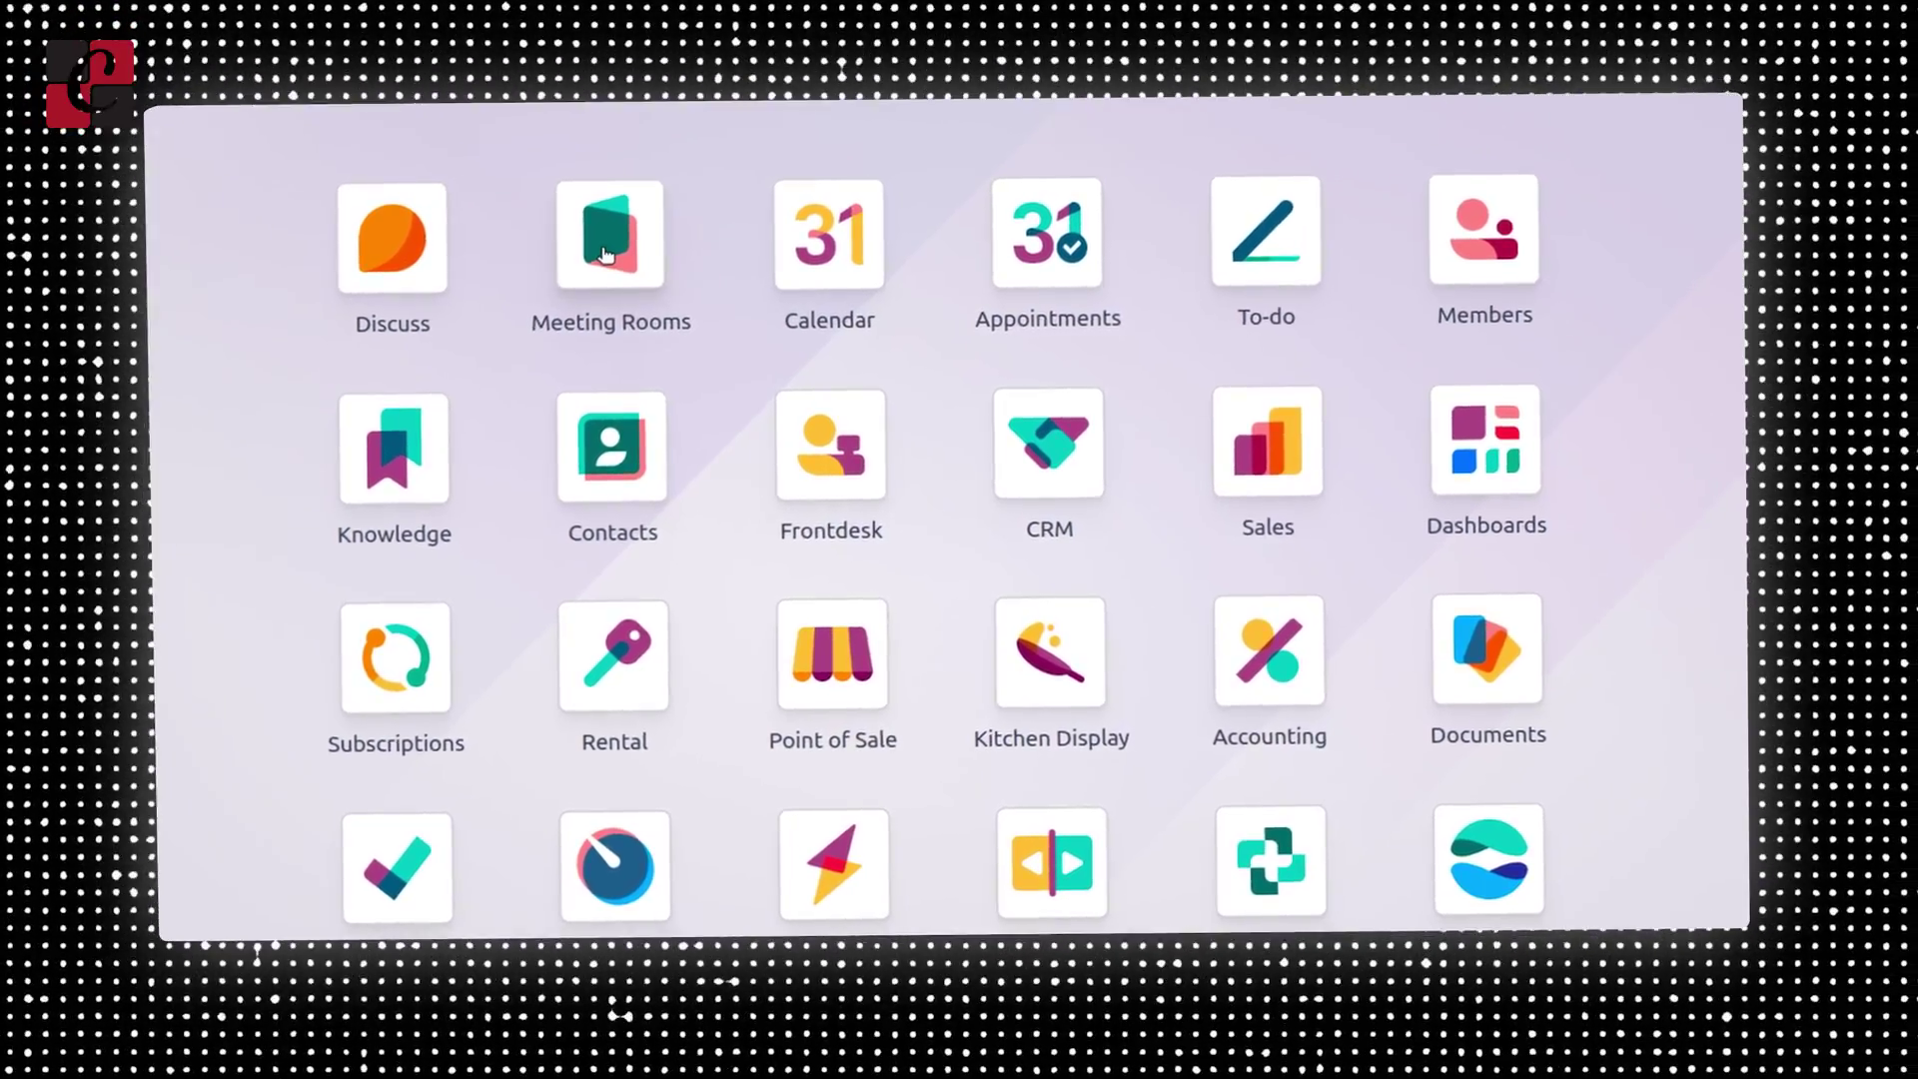
Open the Meeting Rooms app to see the six rooms and which are busy or available
click(604, 255)
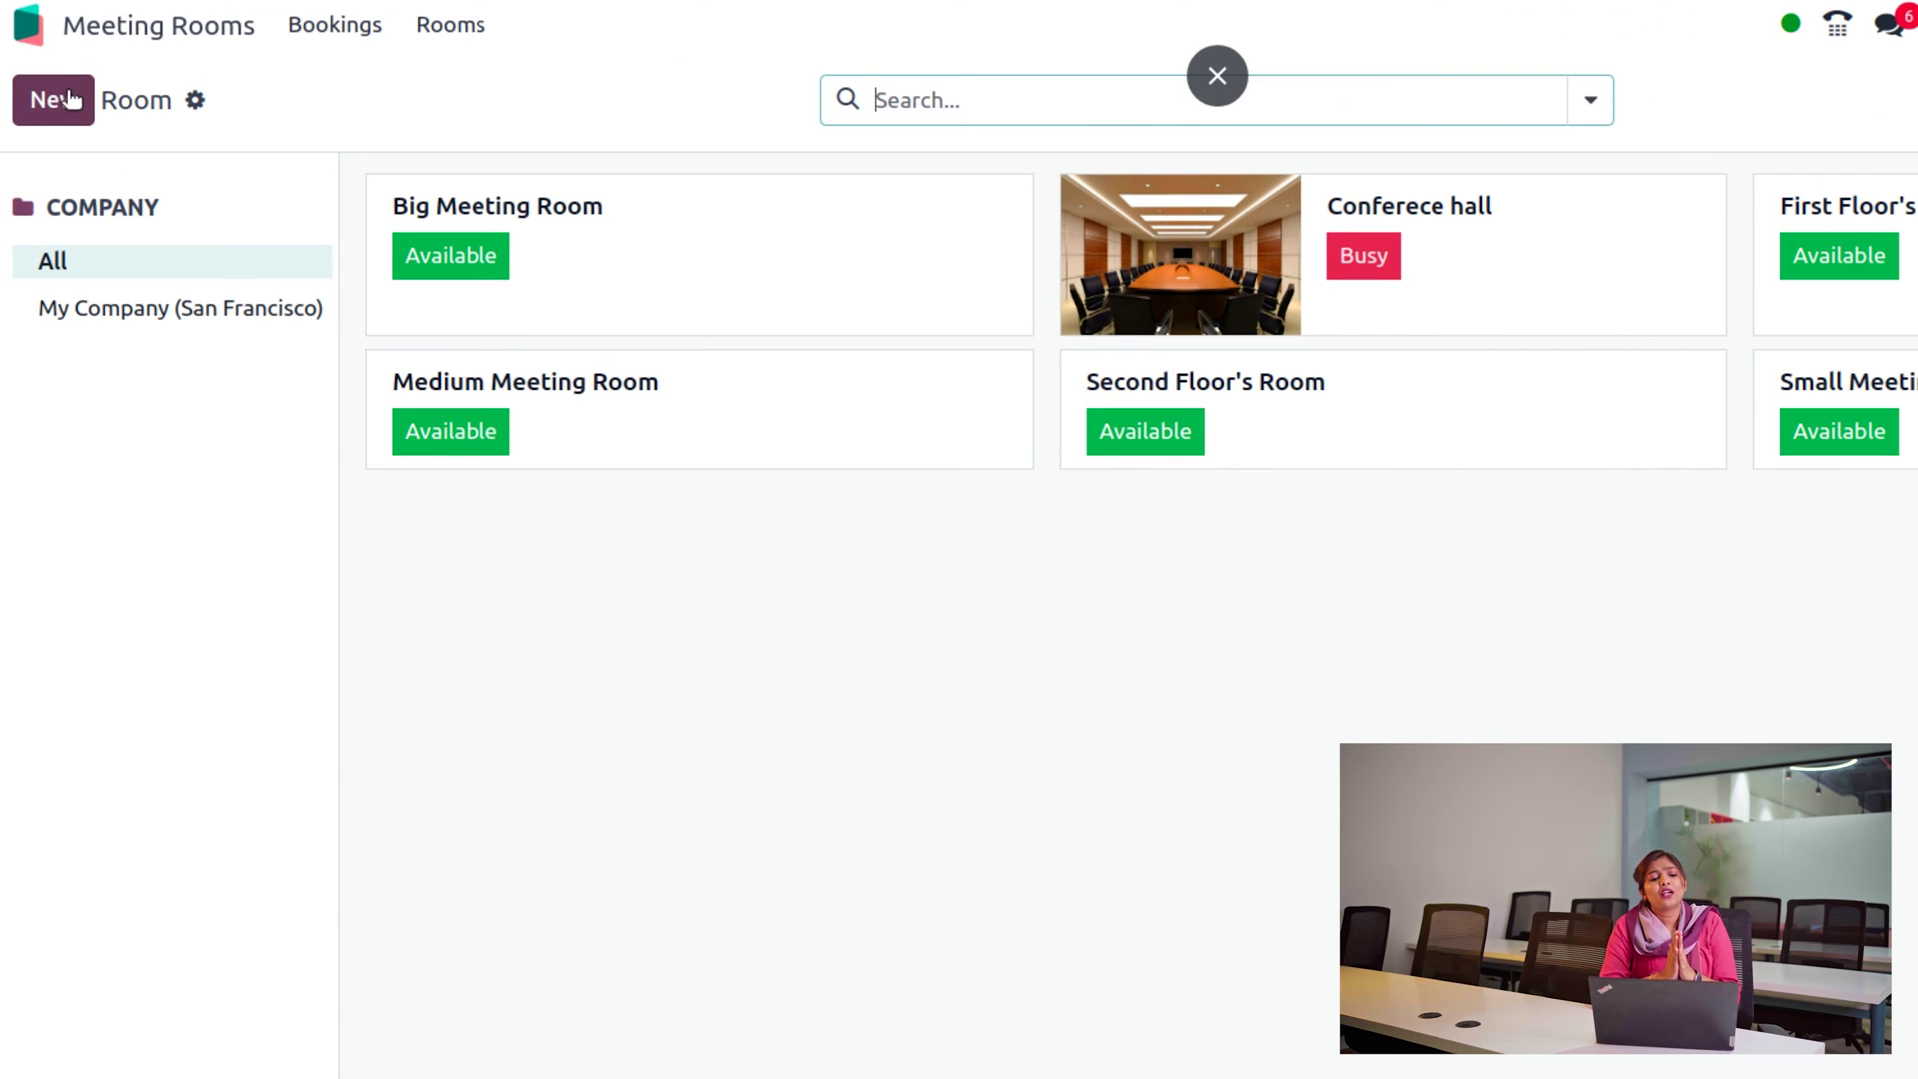
Create a new room named 'mini conference hall' located in Main Office
click(55, 100)
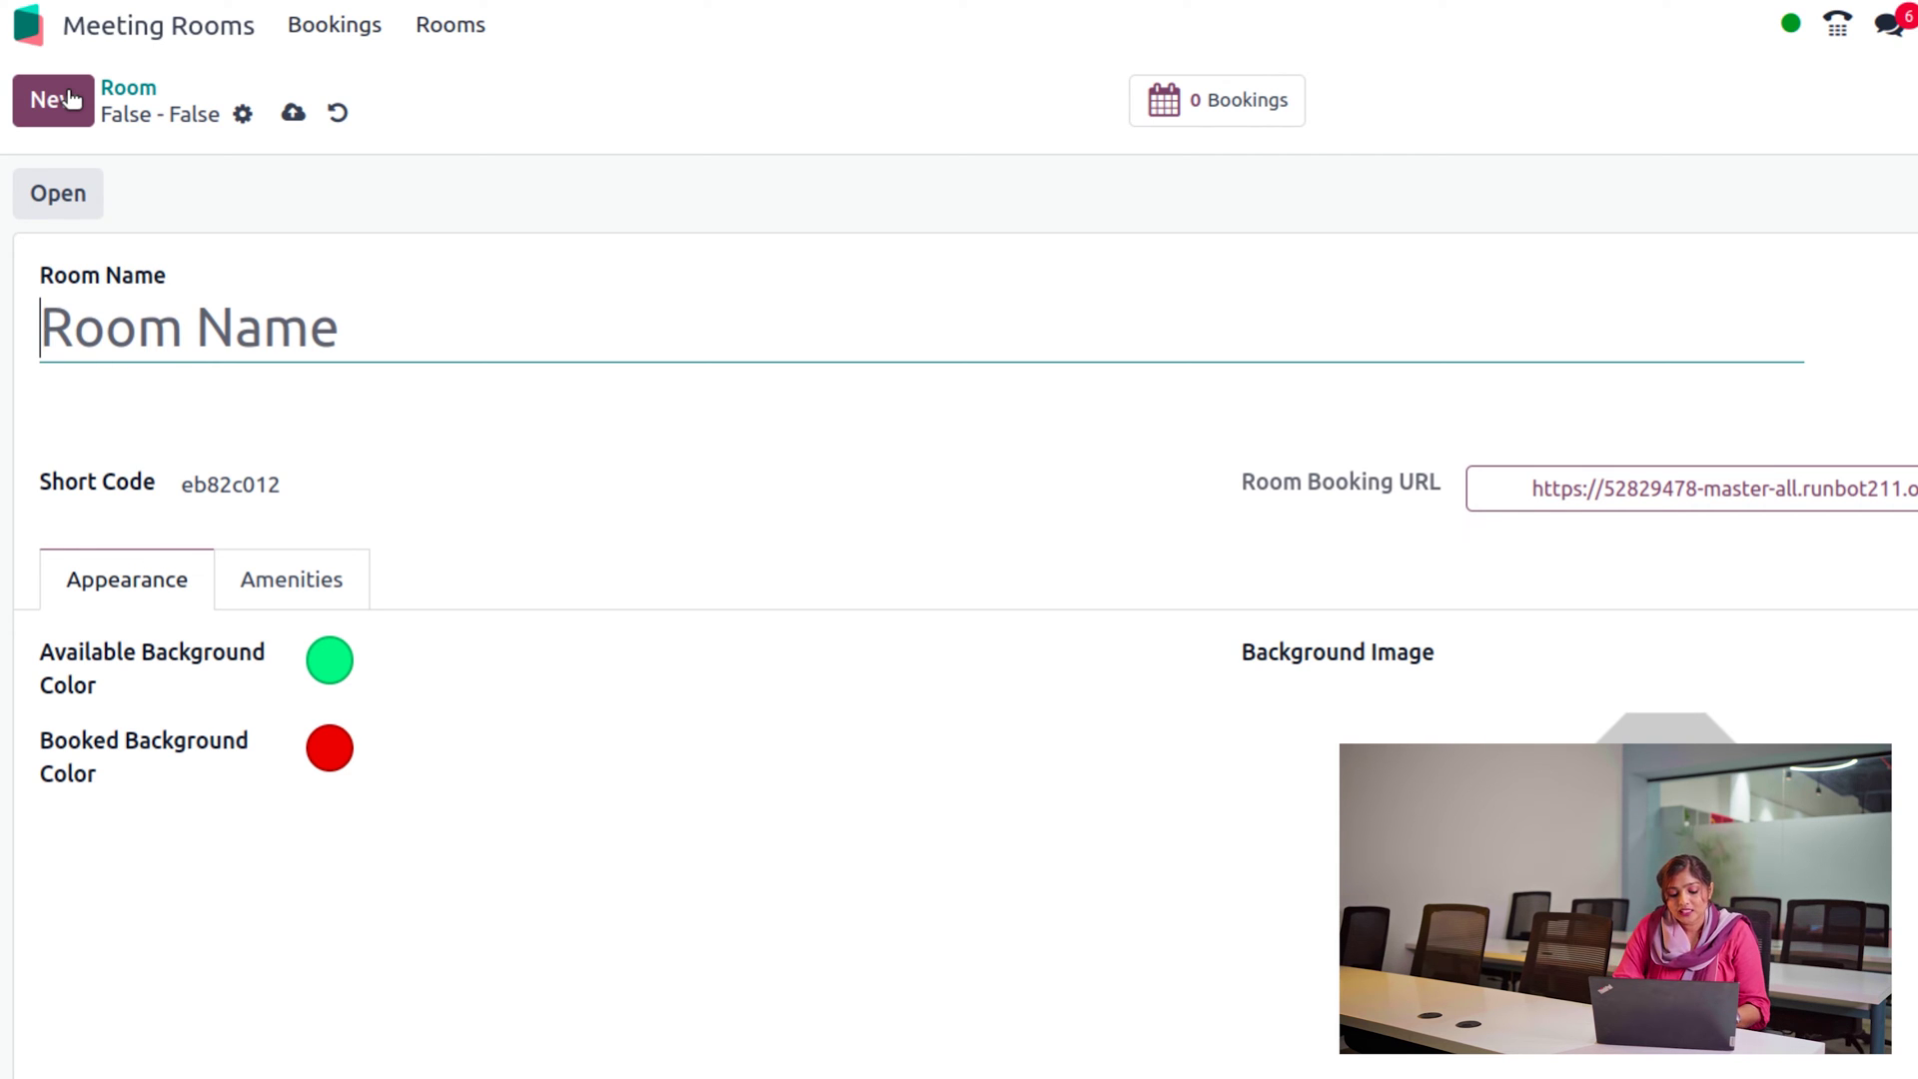
text(mini con)
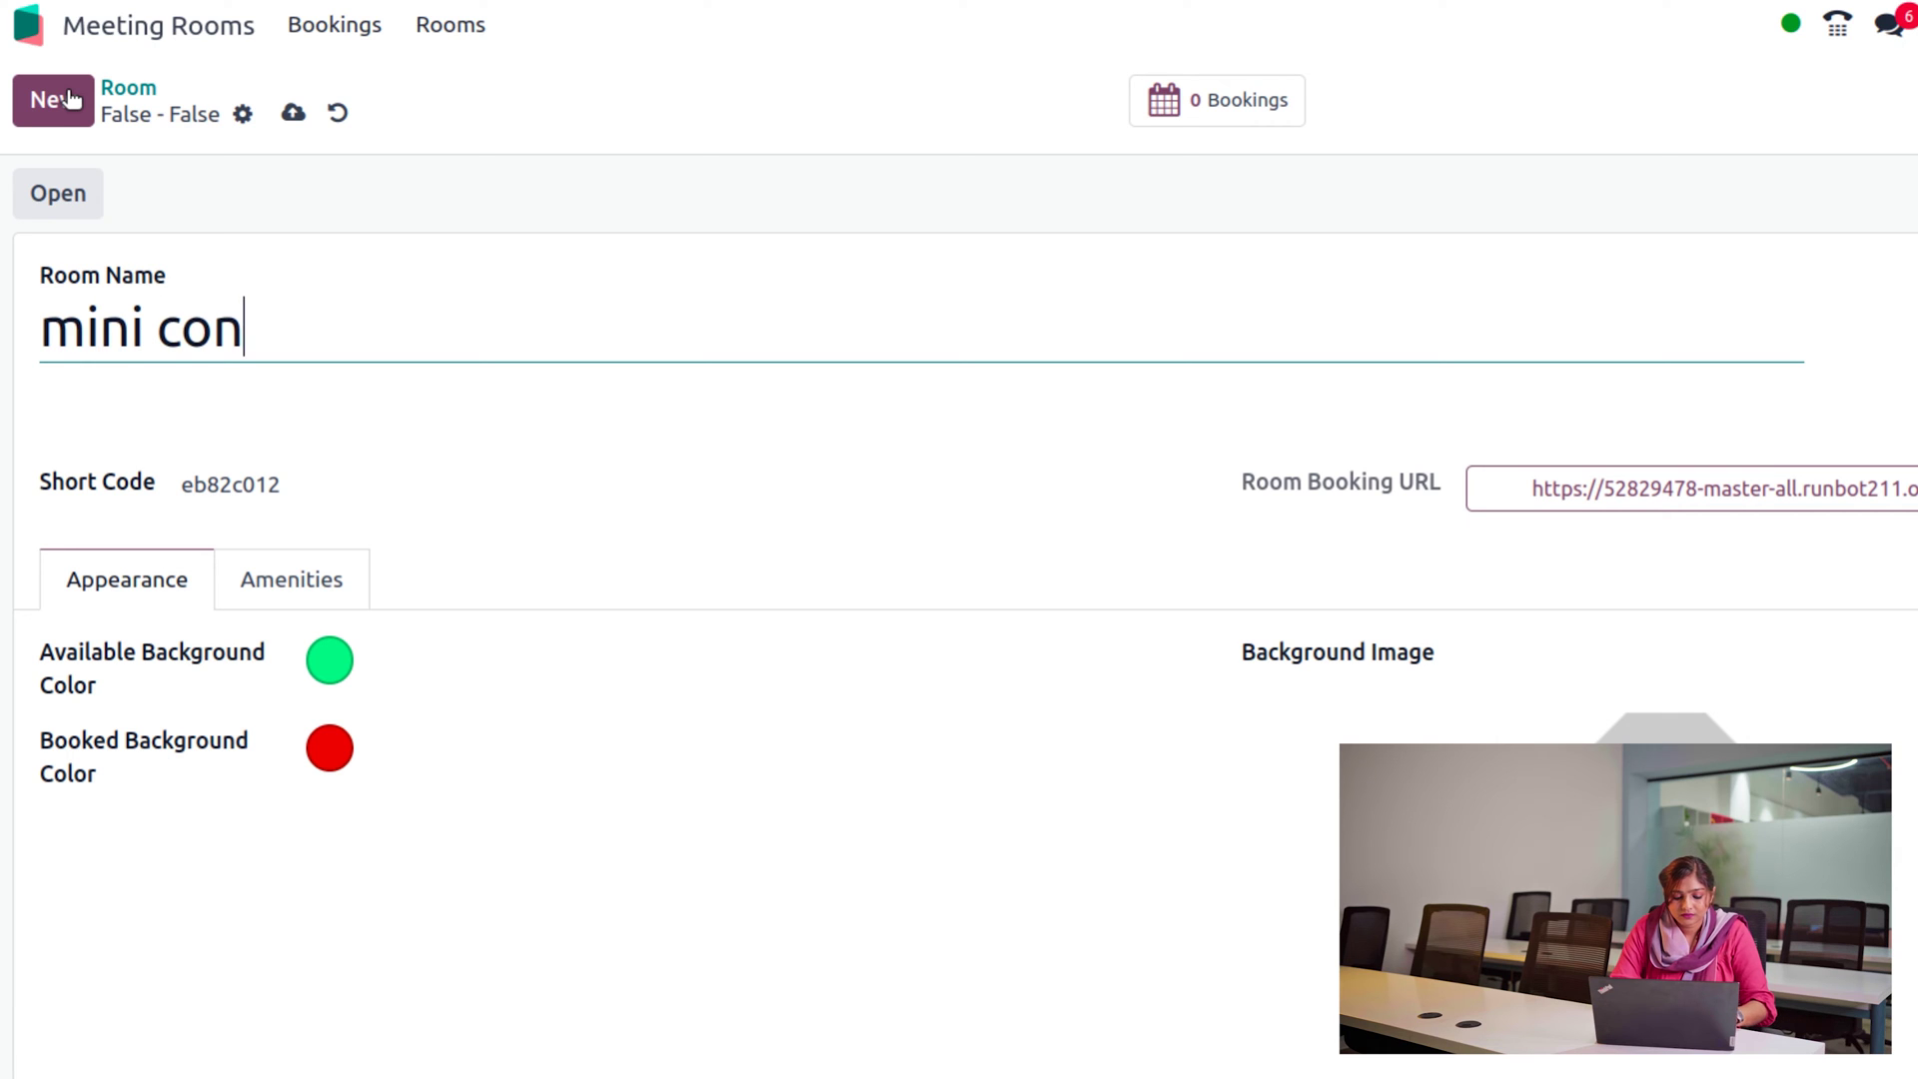
text(ference hall)
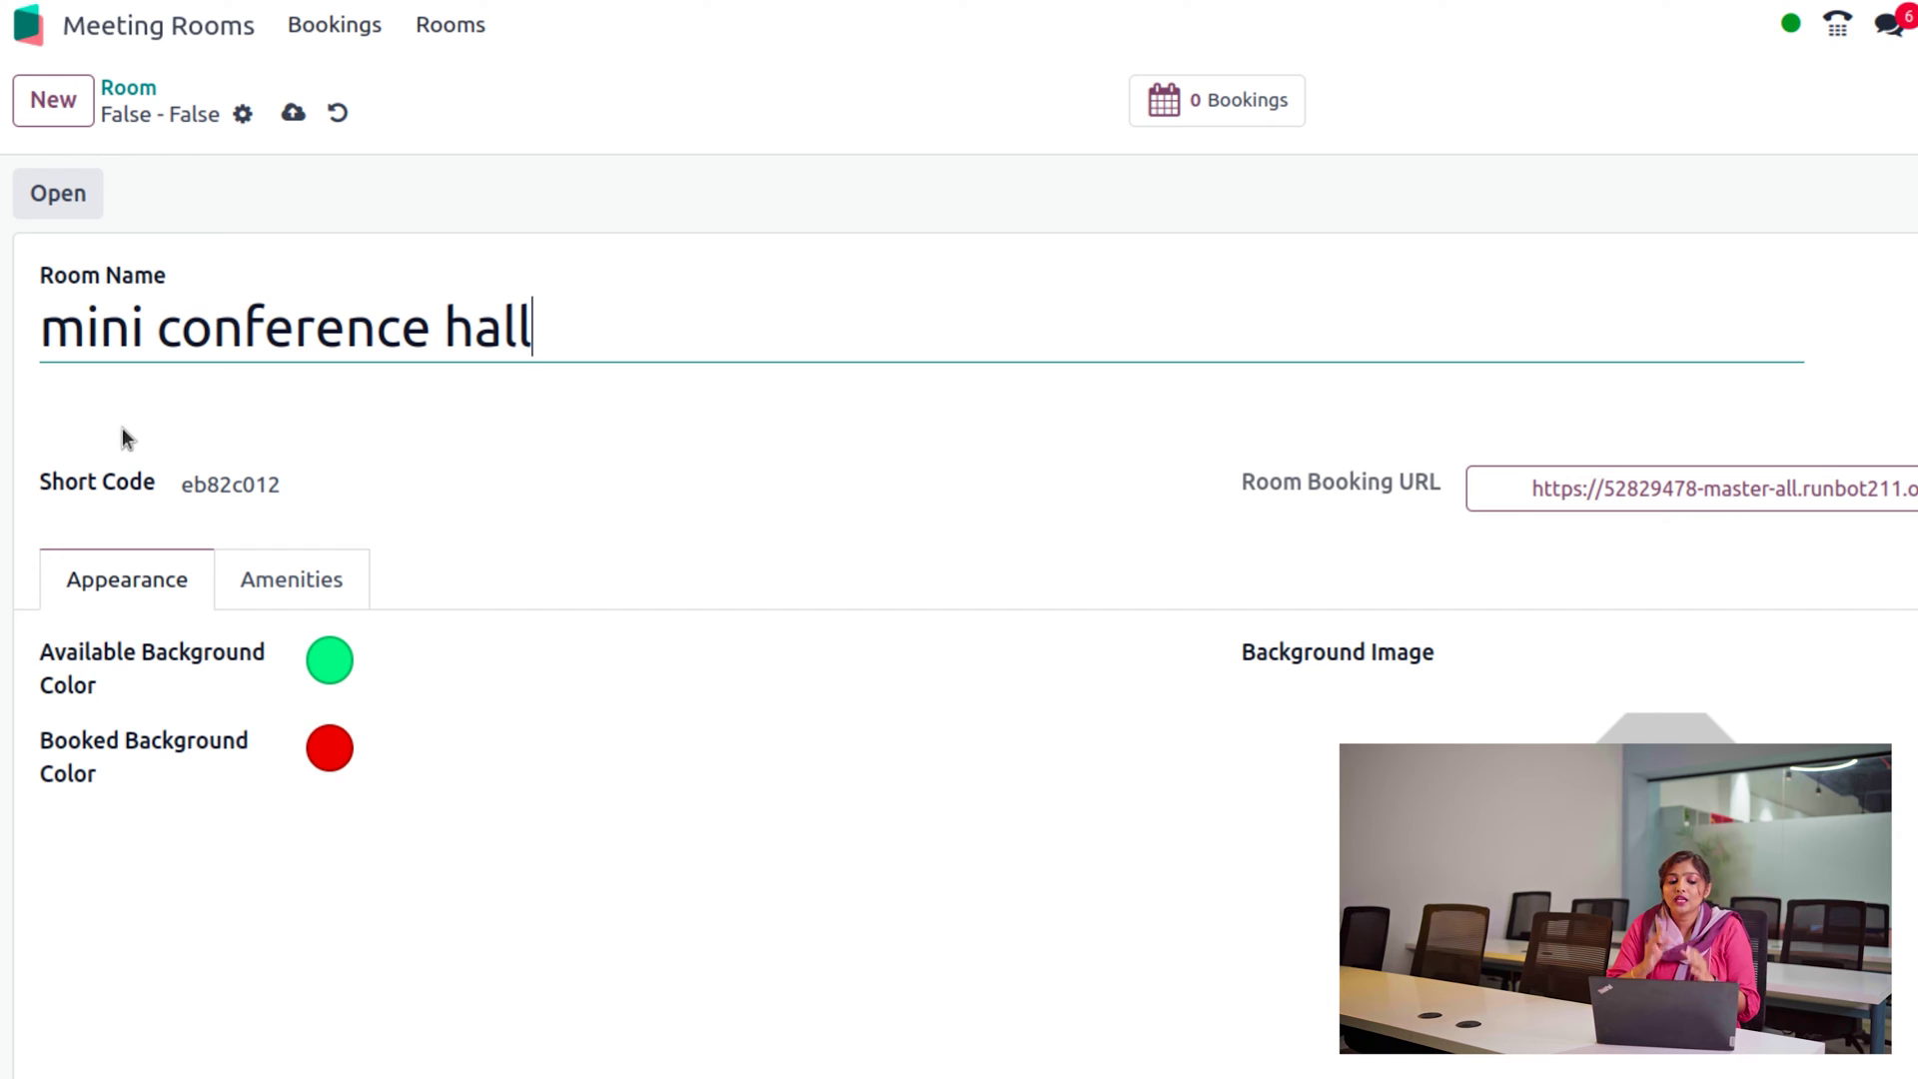
click(129, 399)
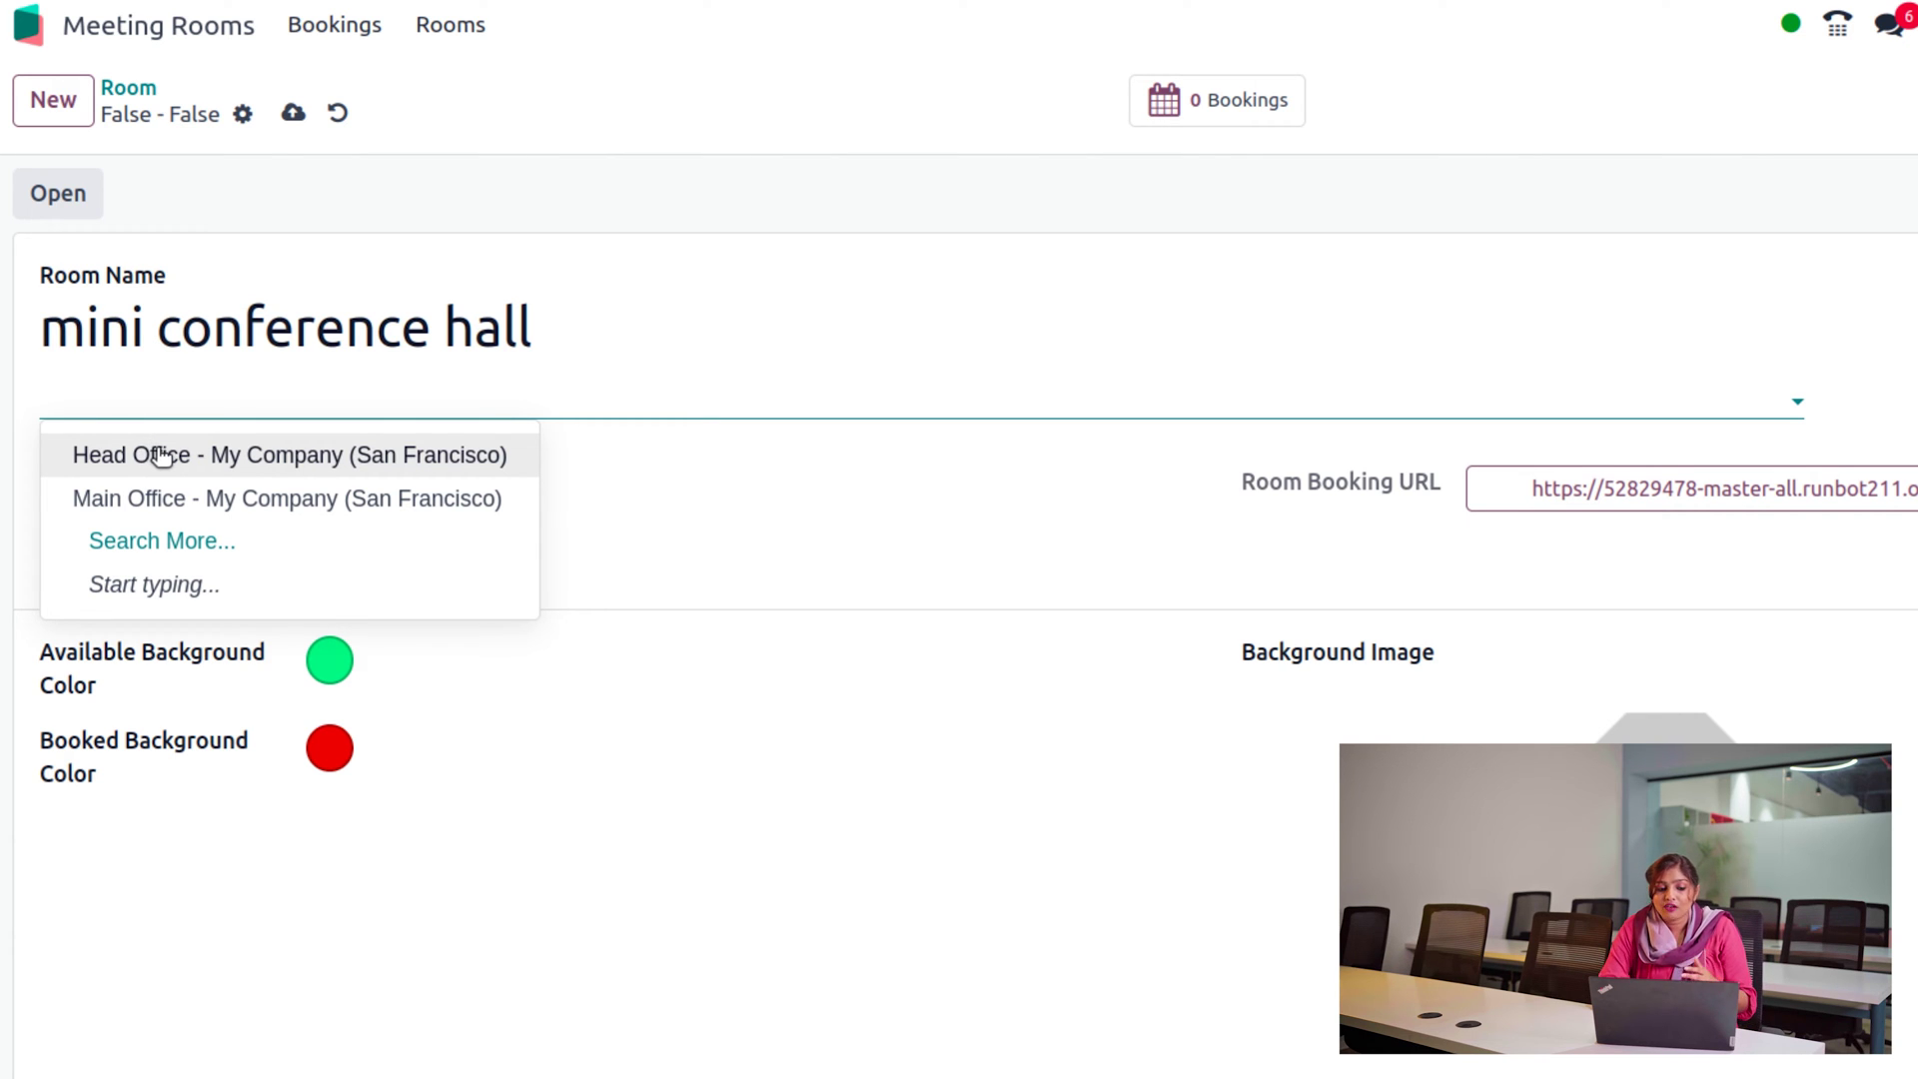
click(177, 498)
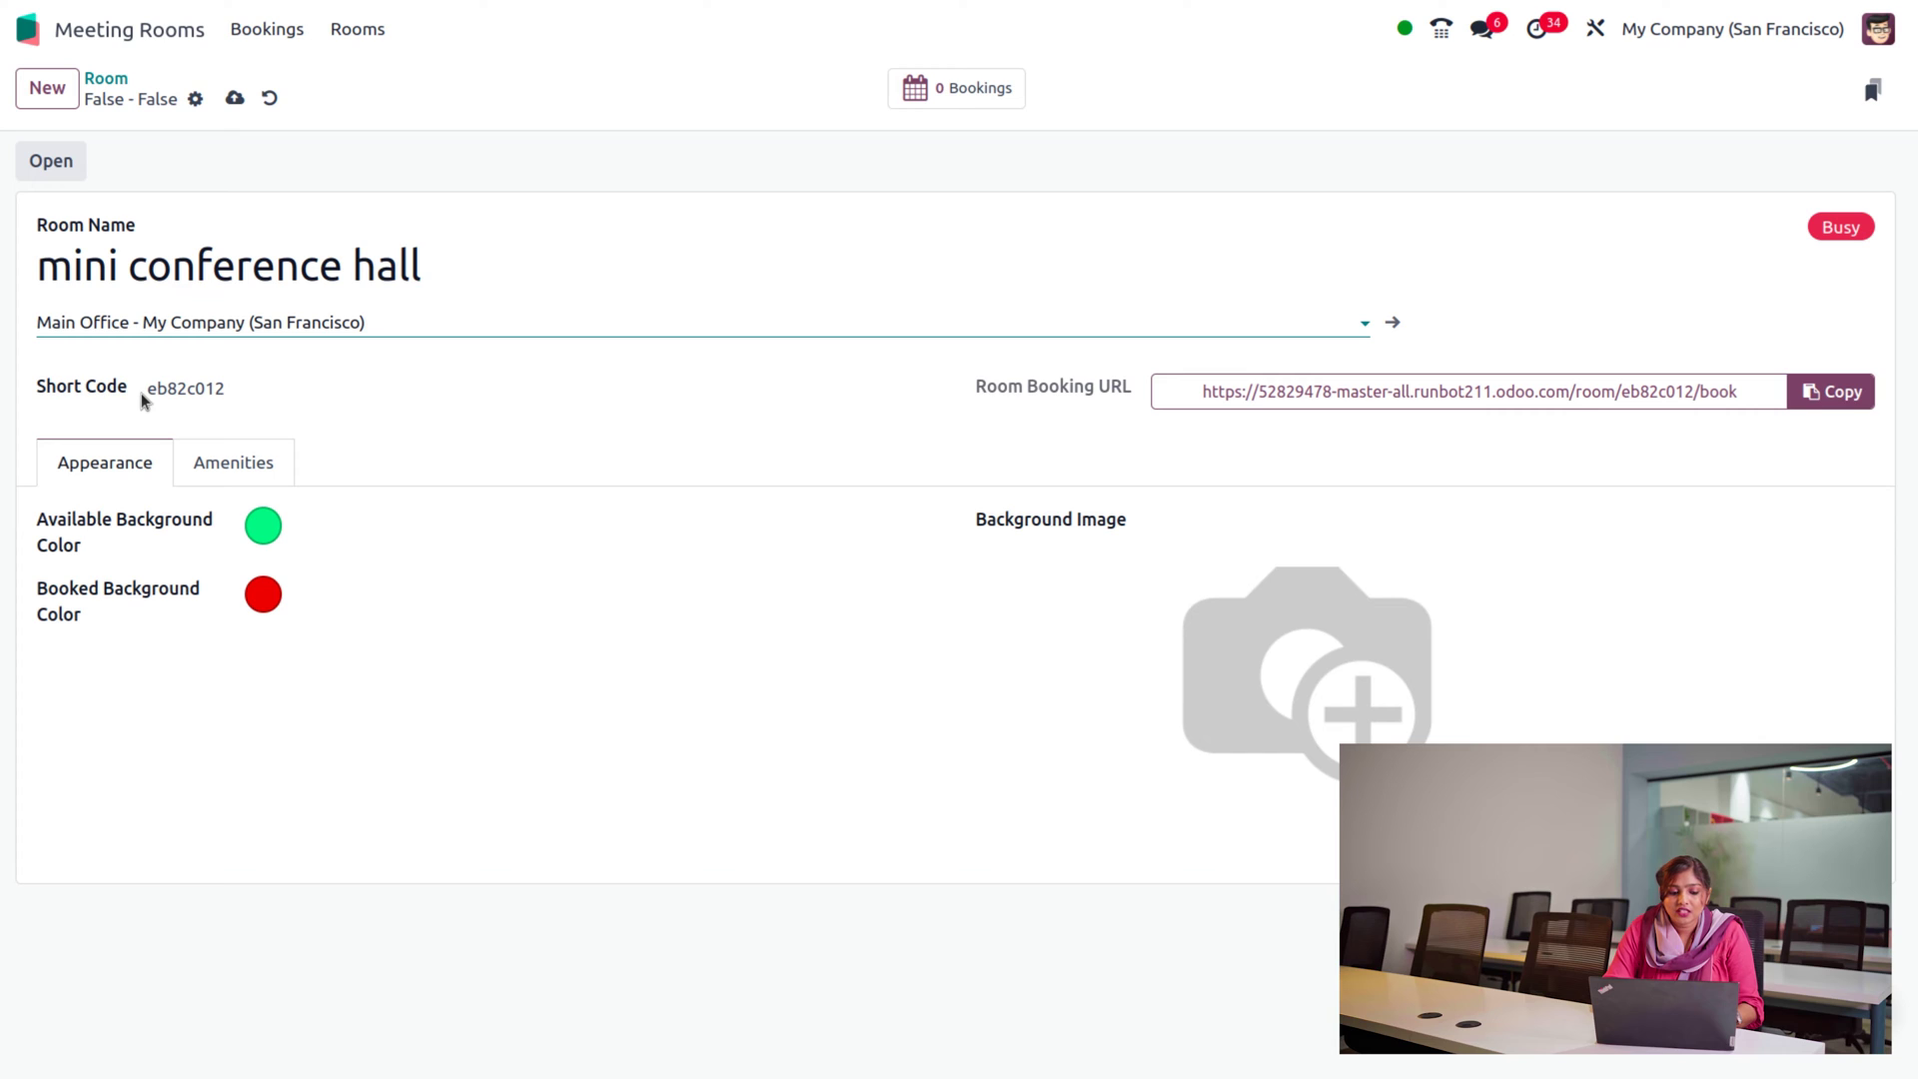
click(281, 392)
Replace the generated short code with MCH
key(BackSpace)
key(BackSpace)
key(BackSpace)
key(BackSpace)
key(BackSpace)
key(BackSpace)
key(BackSpace)
key(BackSpace)
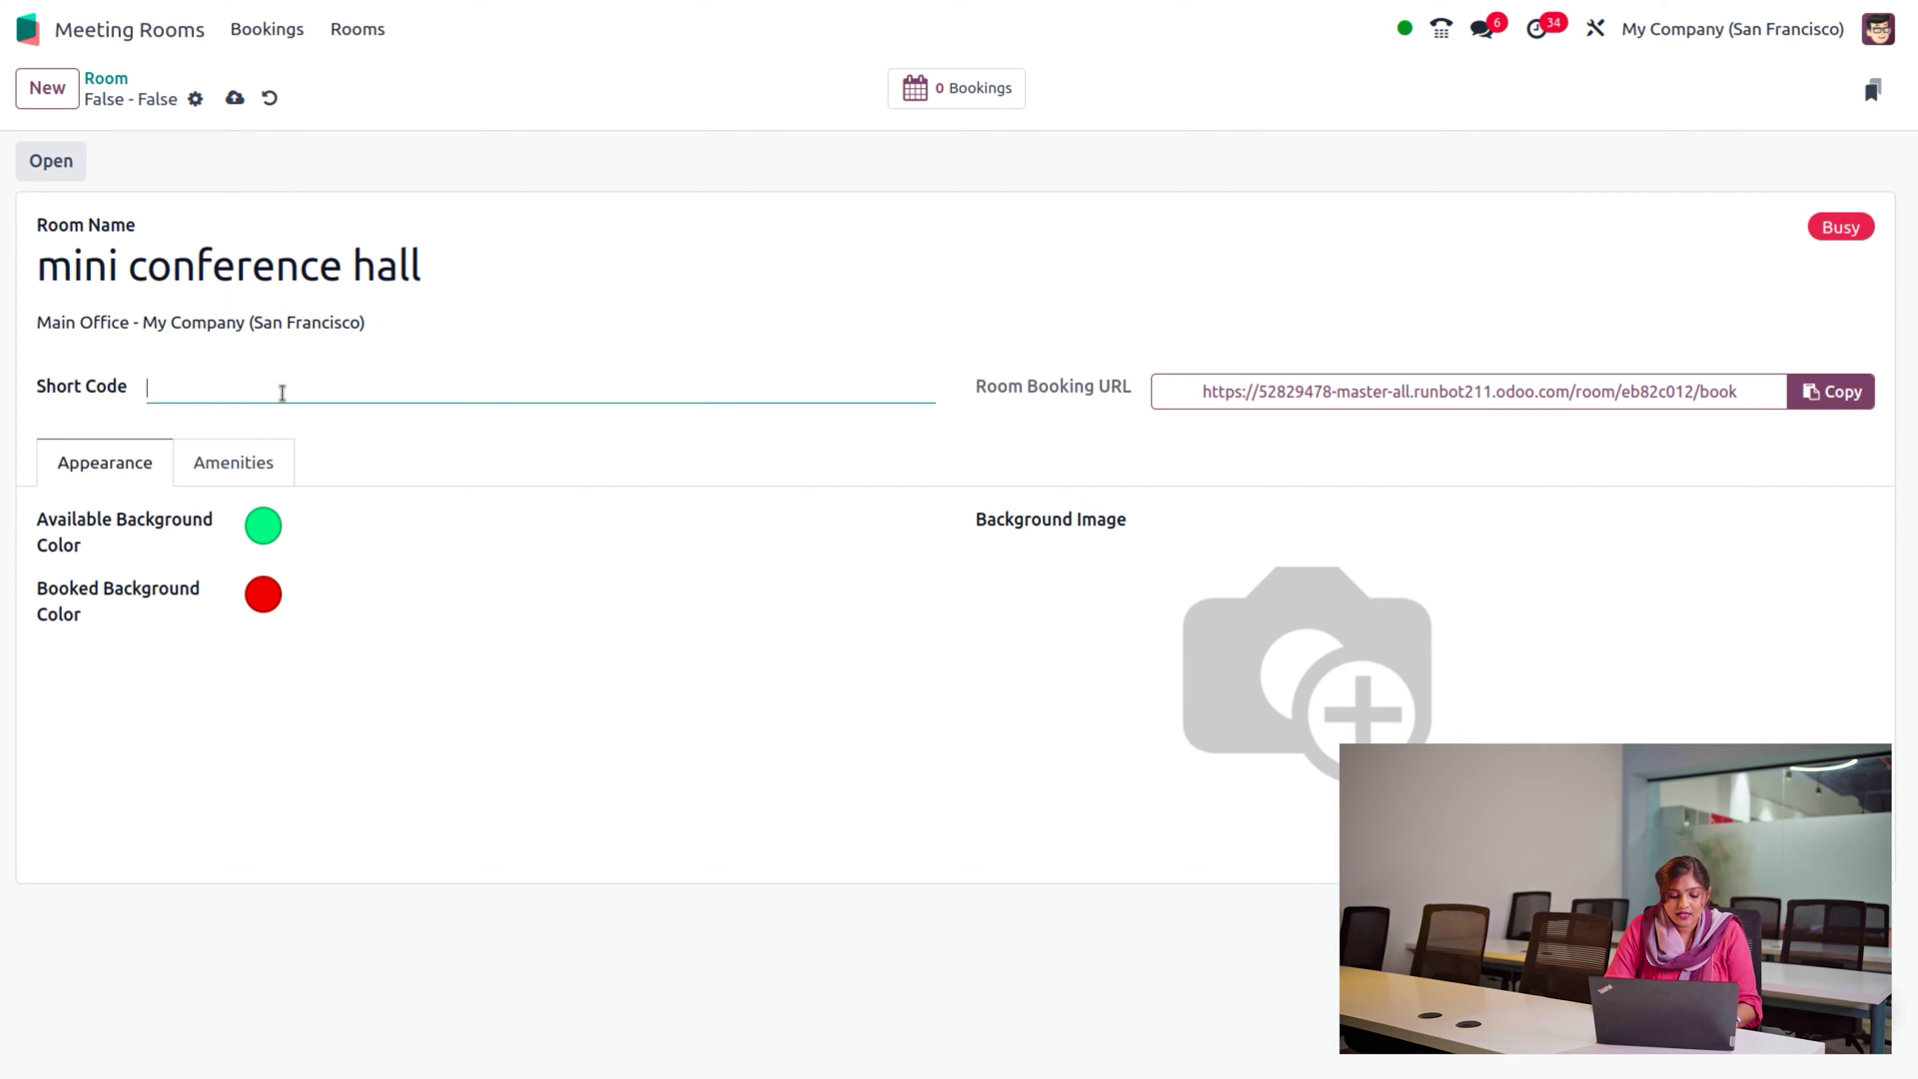
text(MCH)
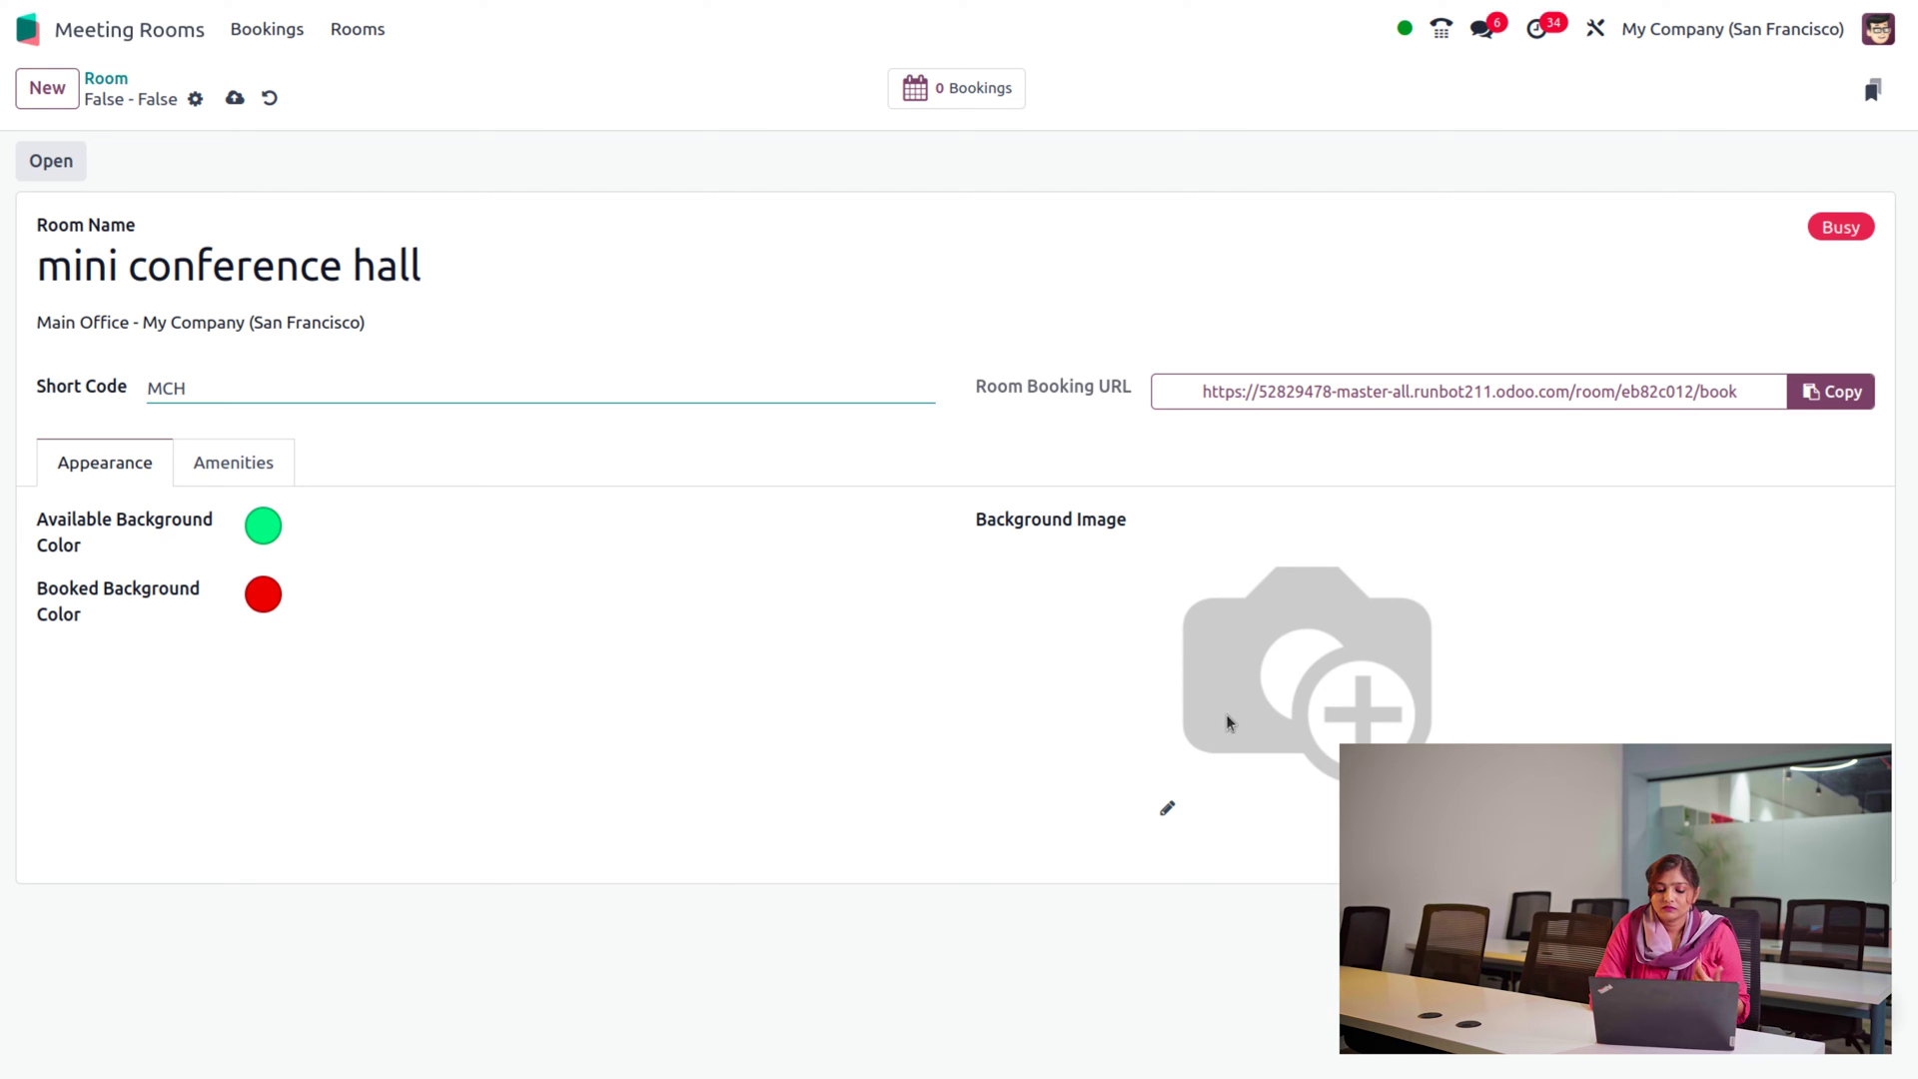
Load mini.jpg as the room's background image and save mini conference hall
click(1162, 807)
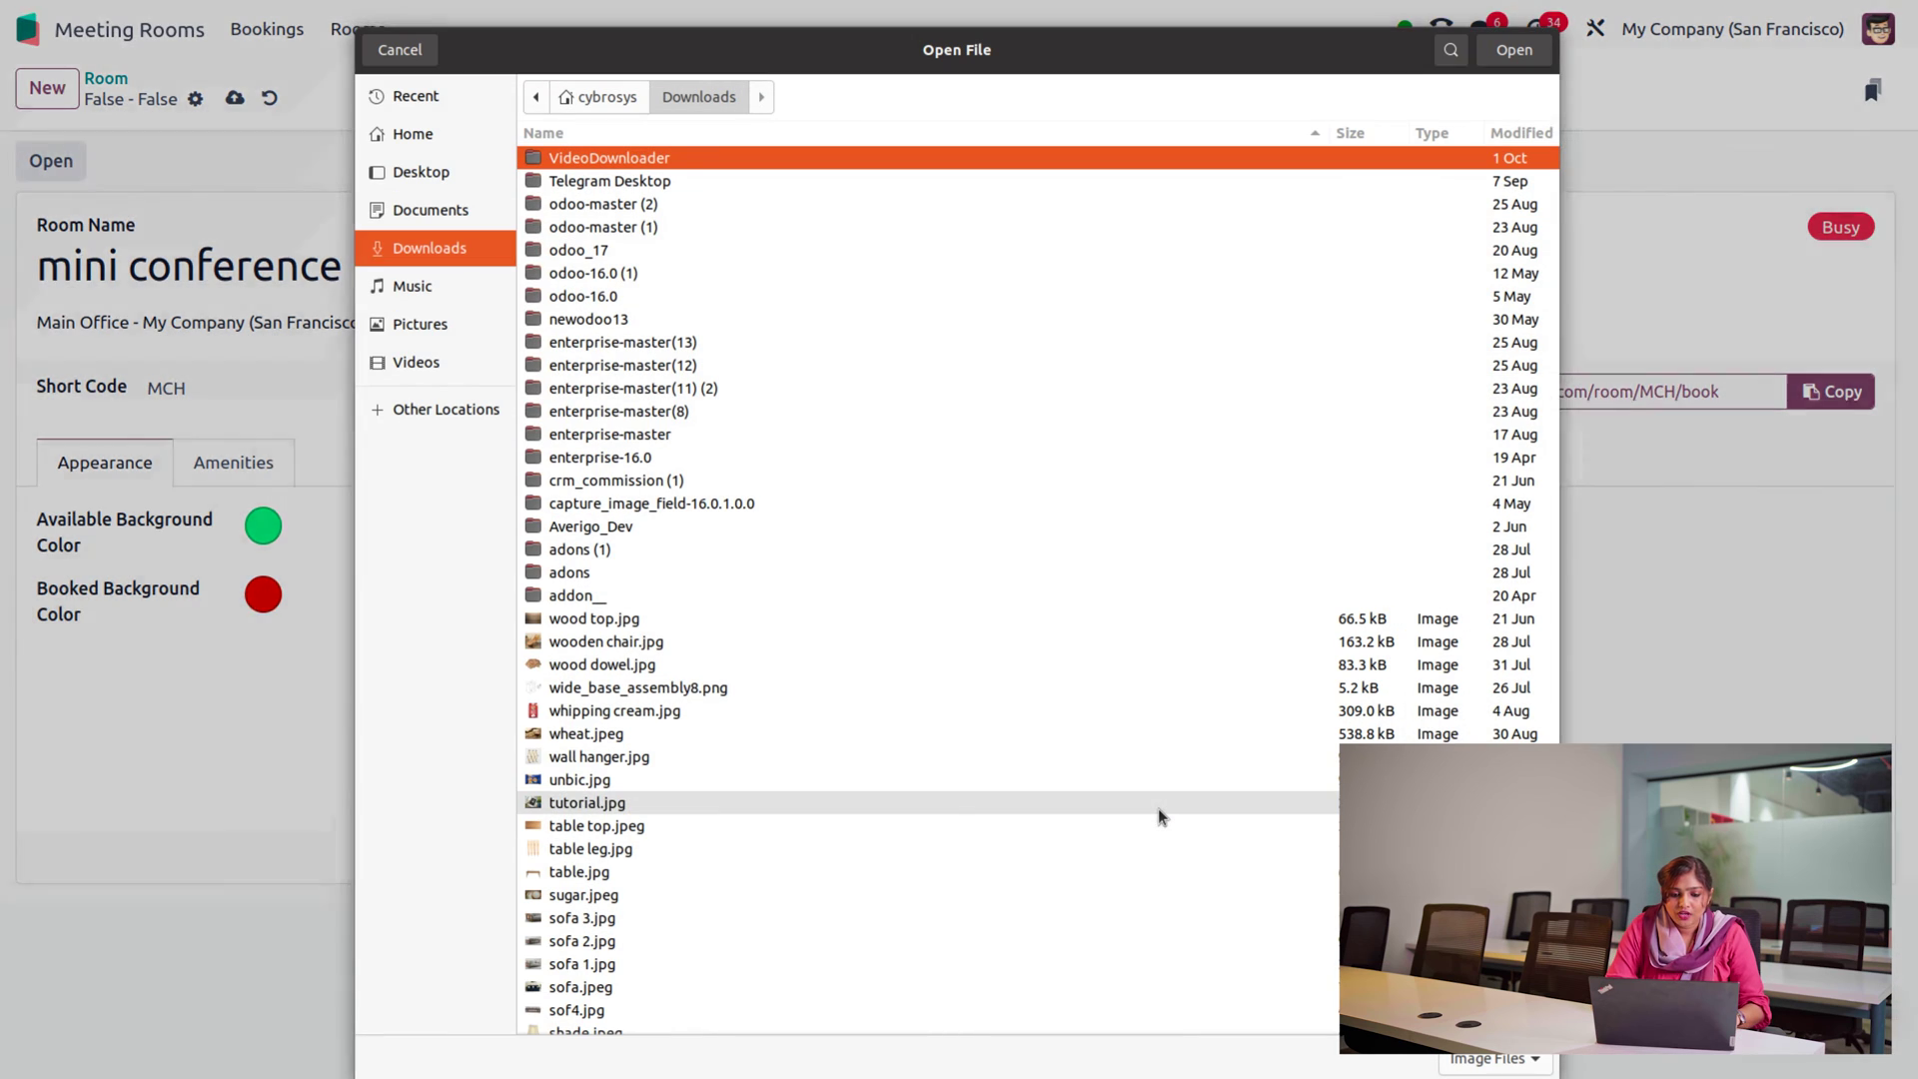
text(MIN)
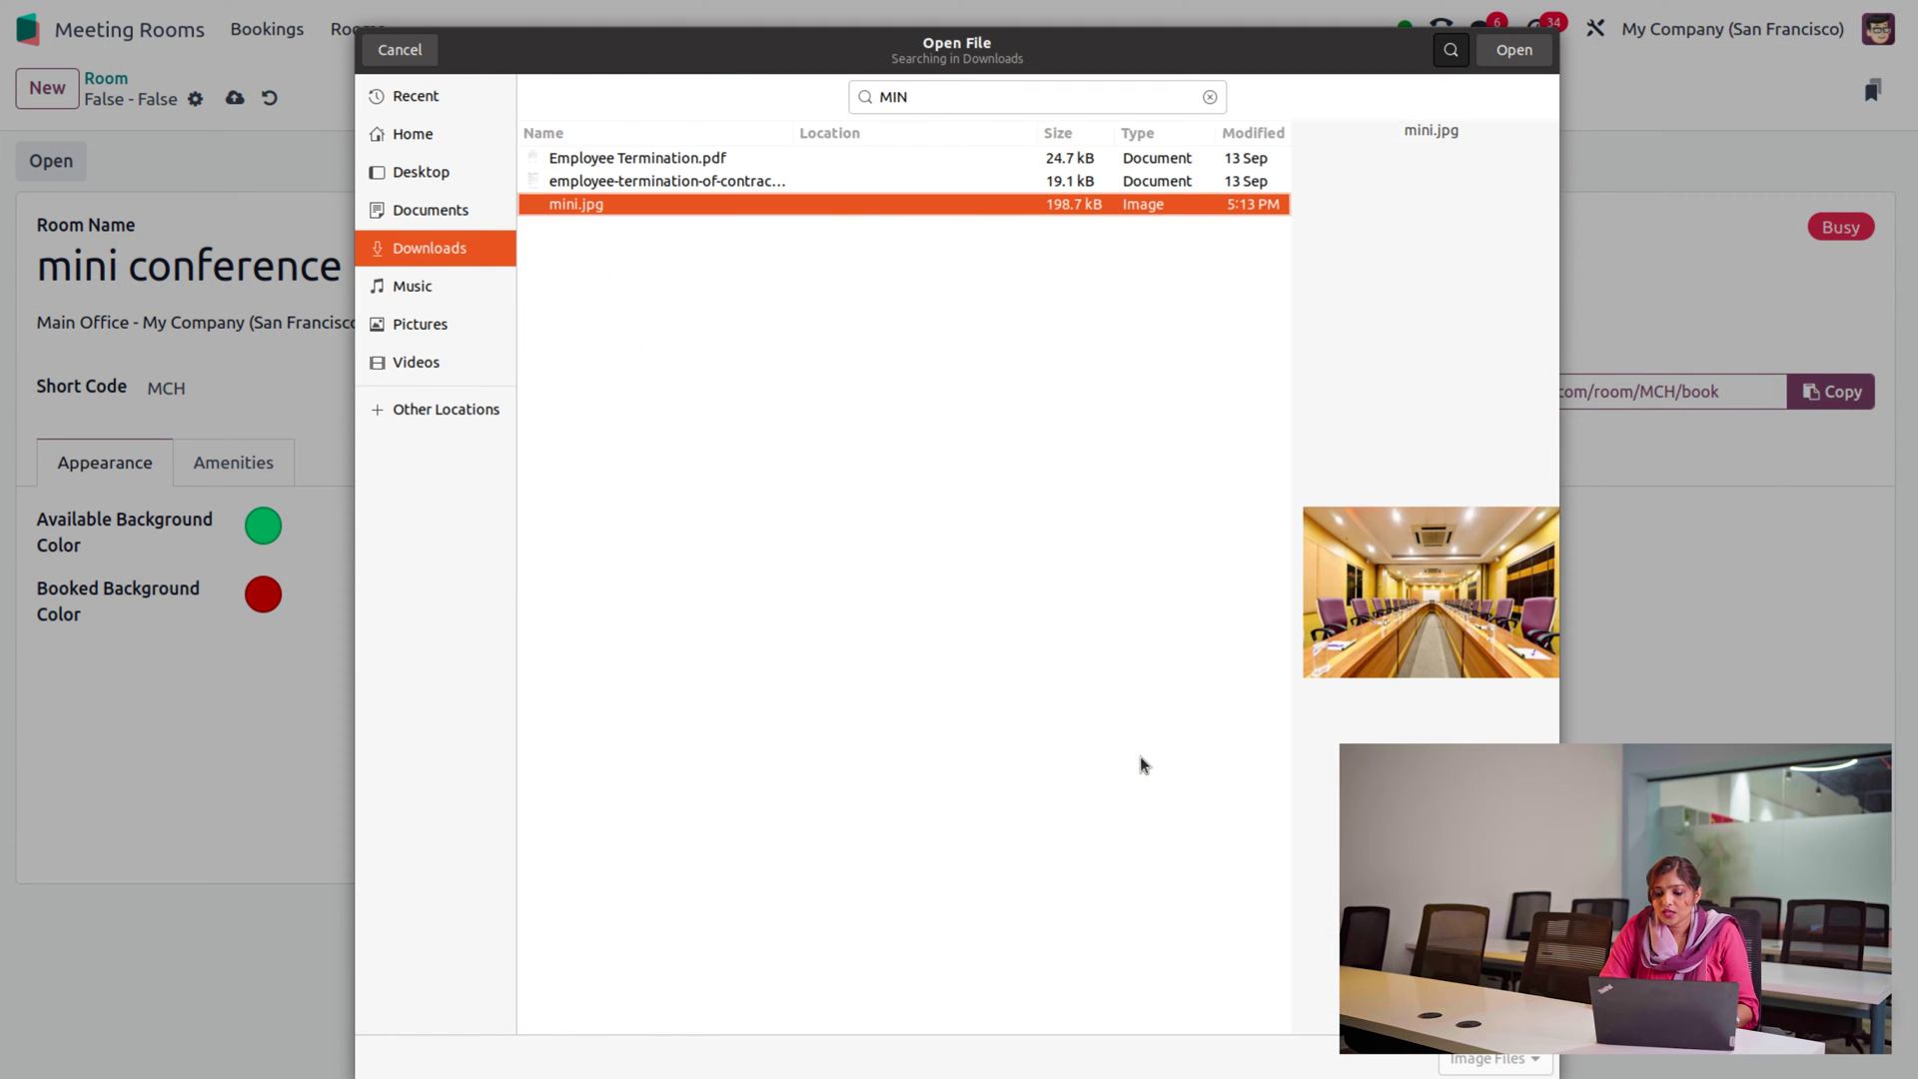
key(Return)
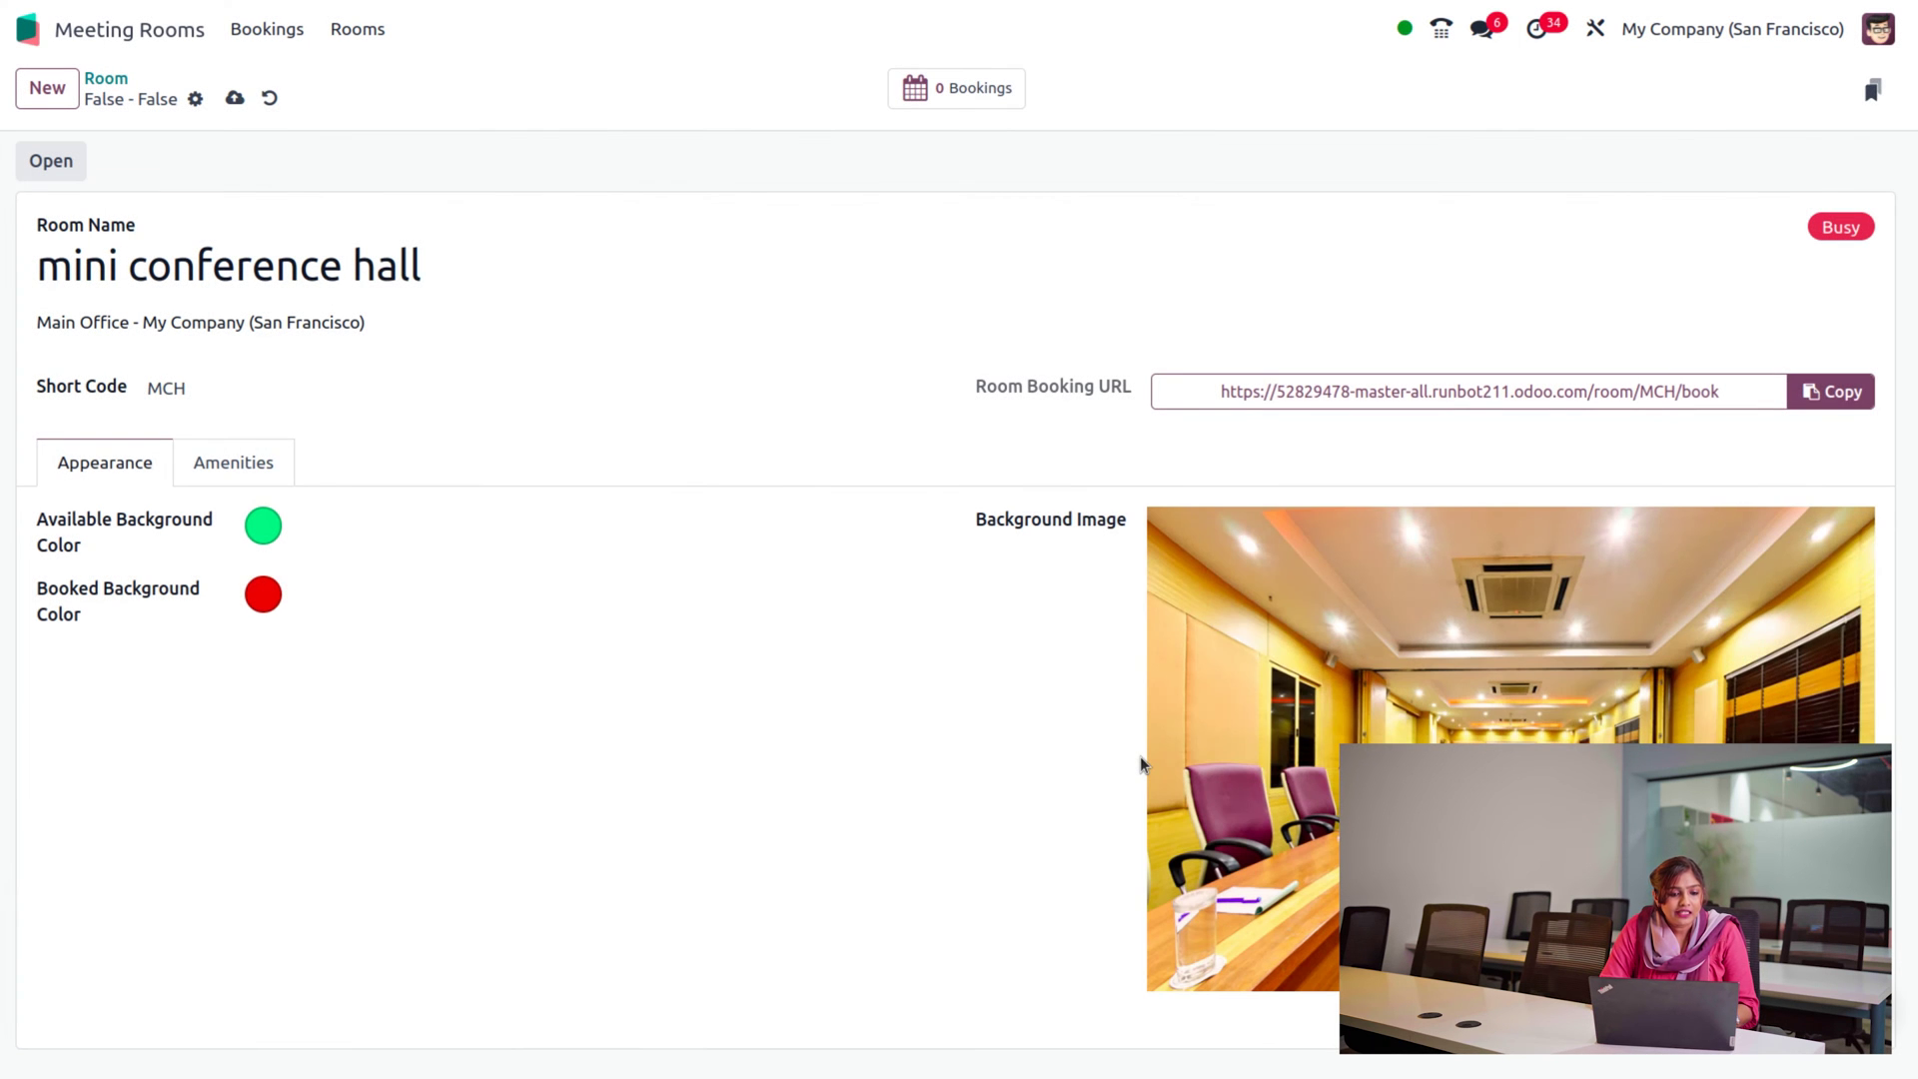
click(235, 99)
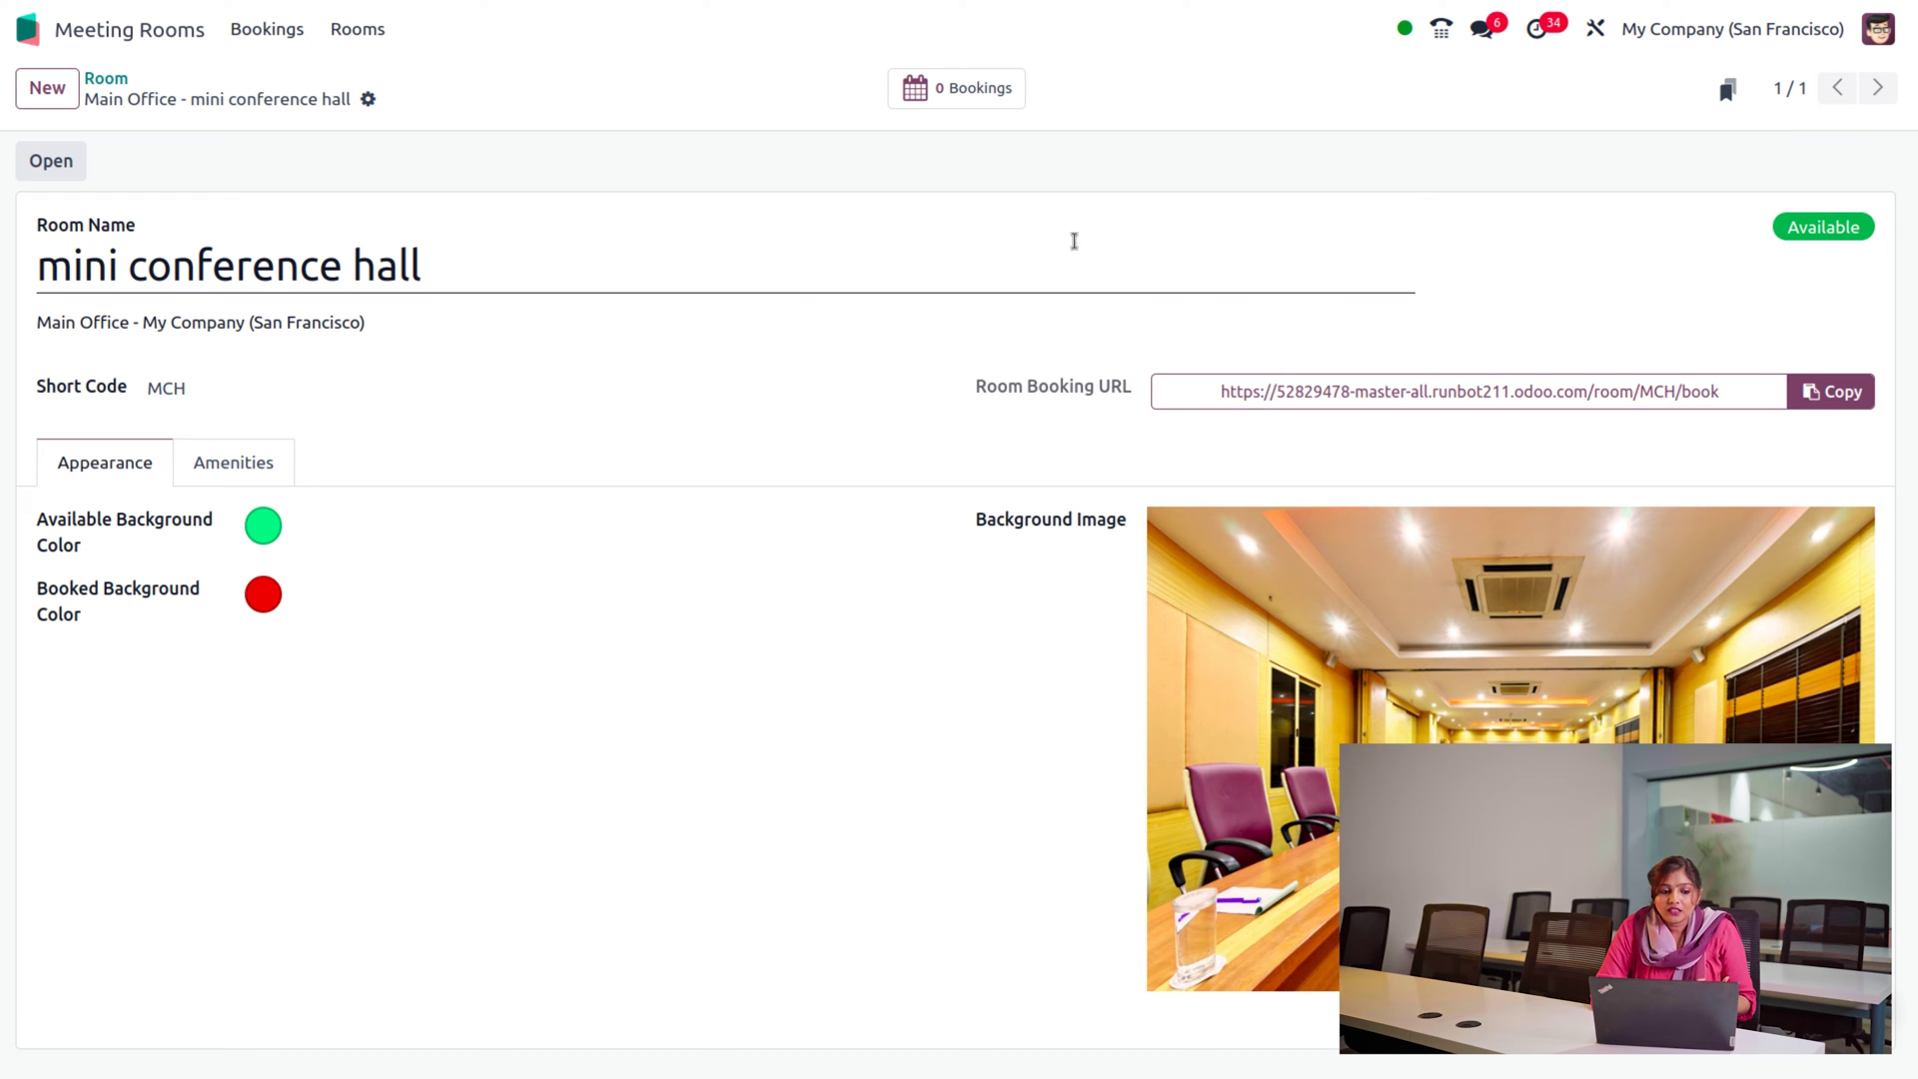
Launch the room's booking page and bring up the Booking Now panel
click(68, 164)
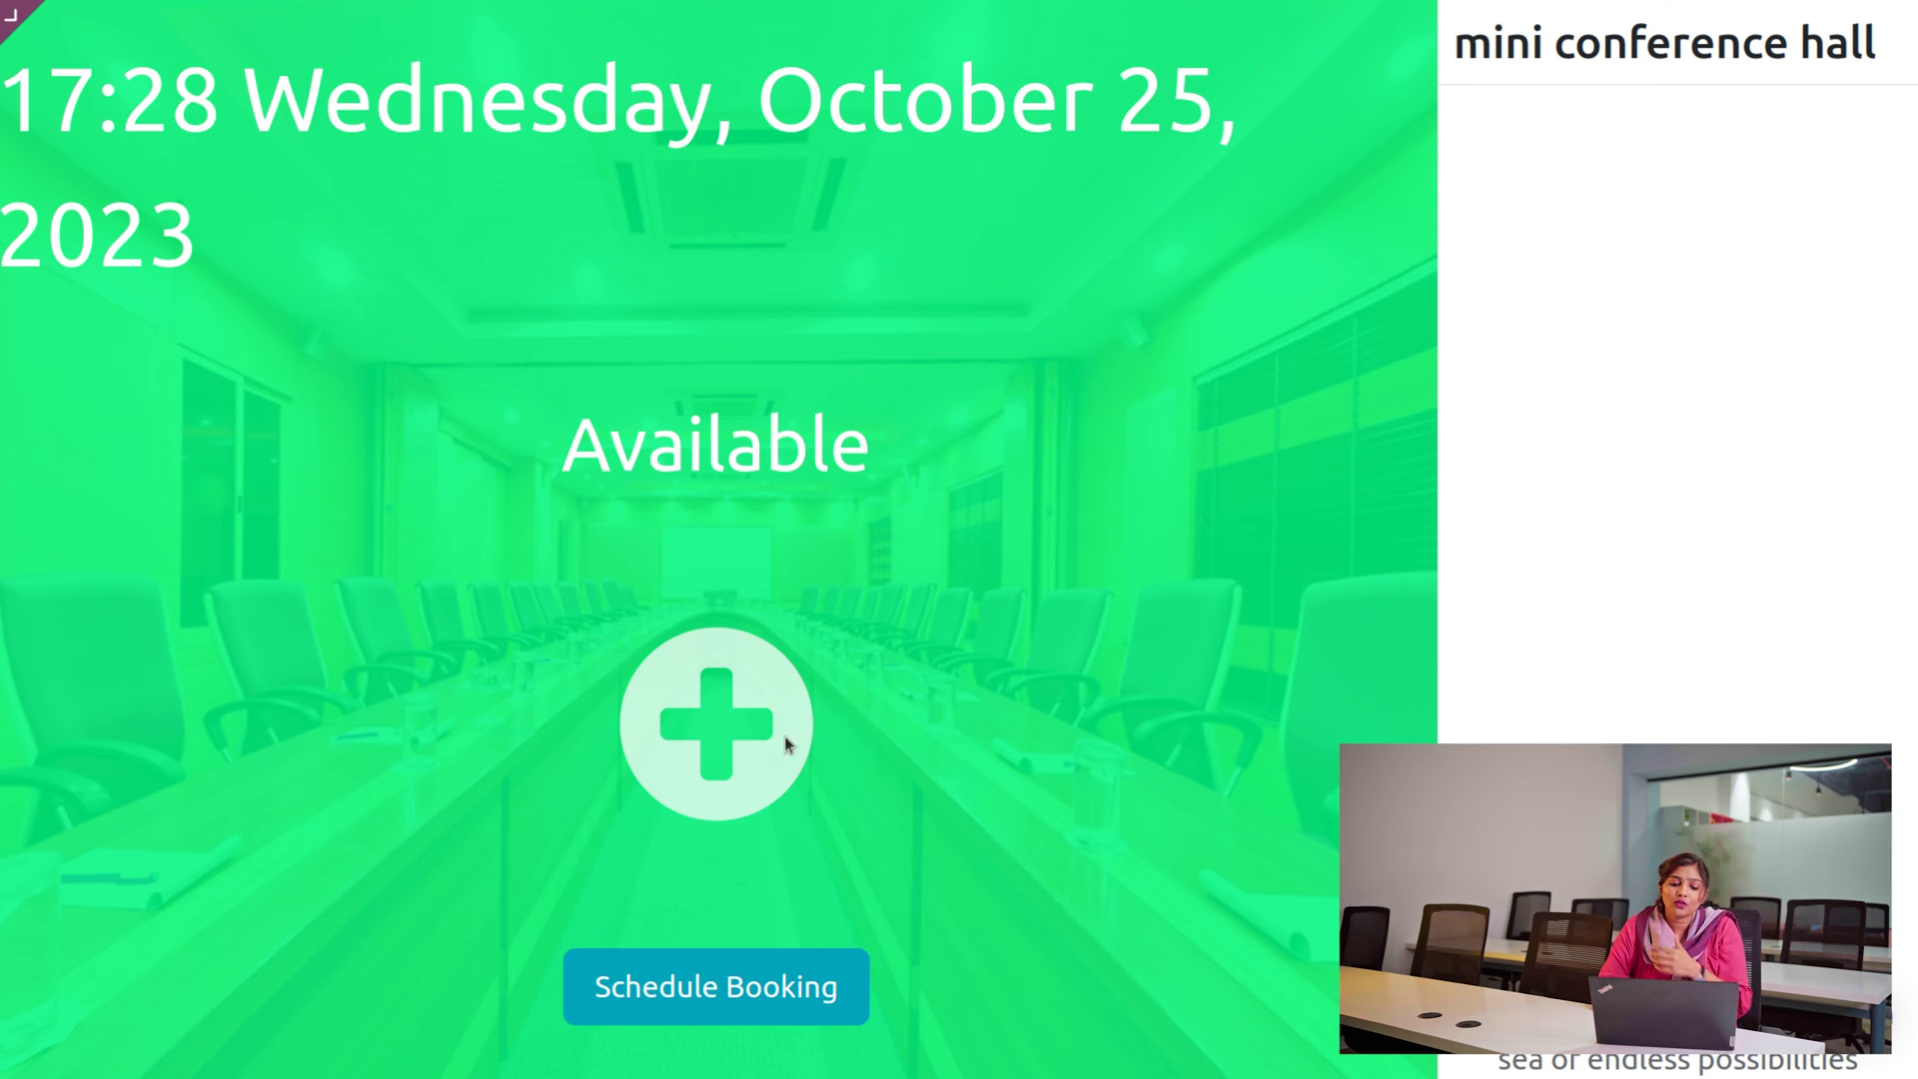
click(763, 650)
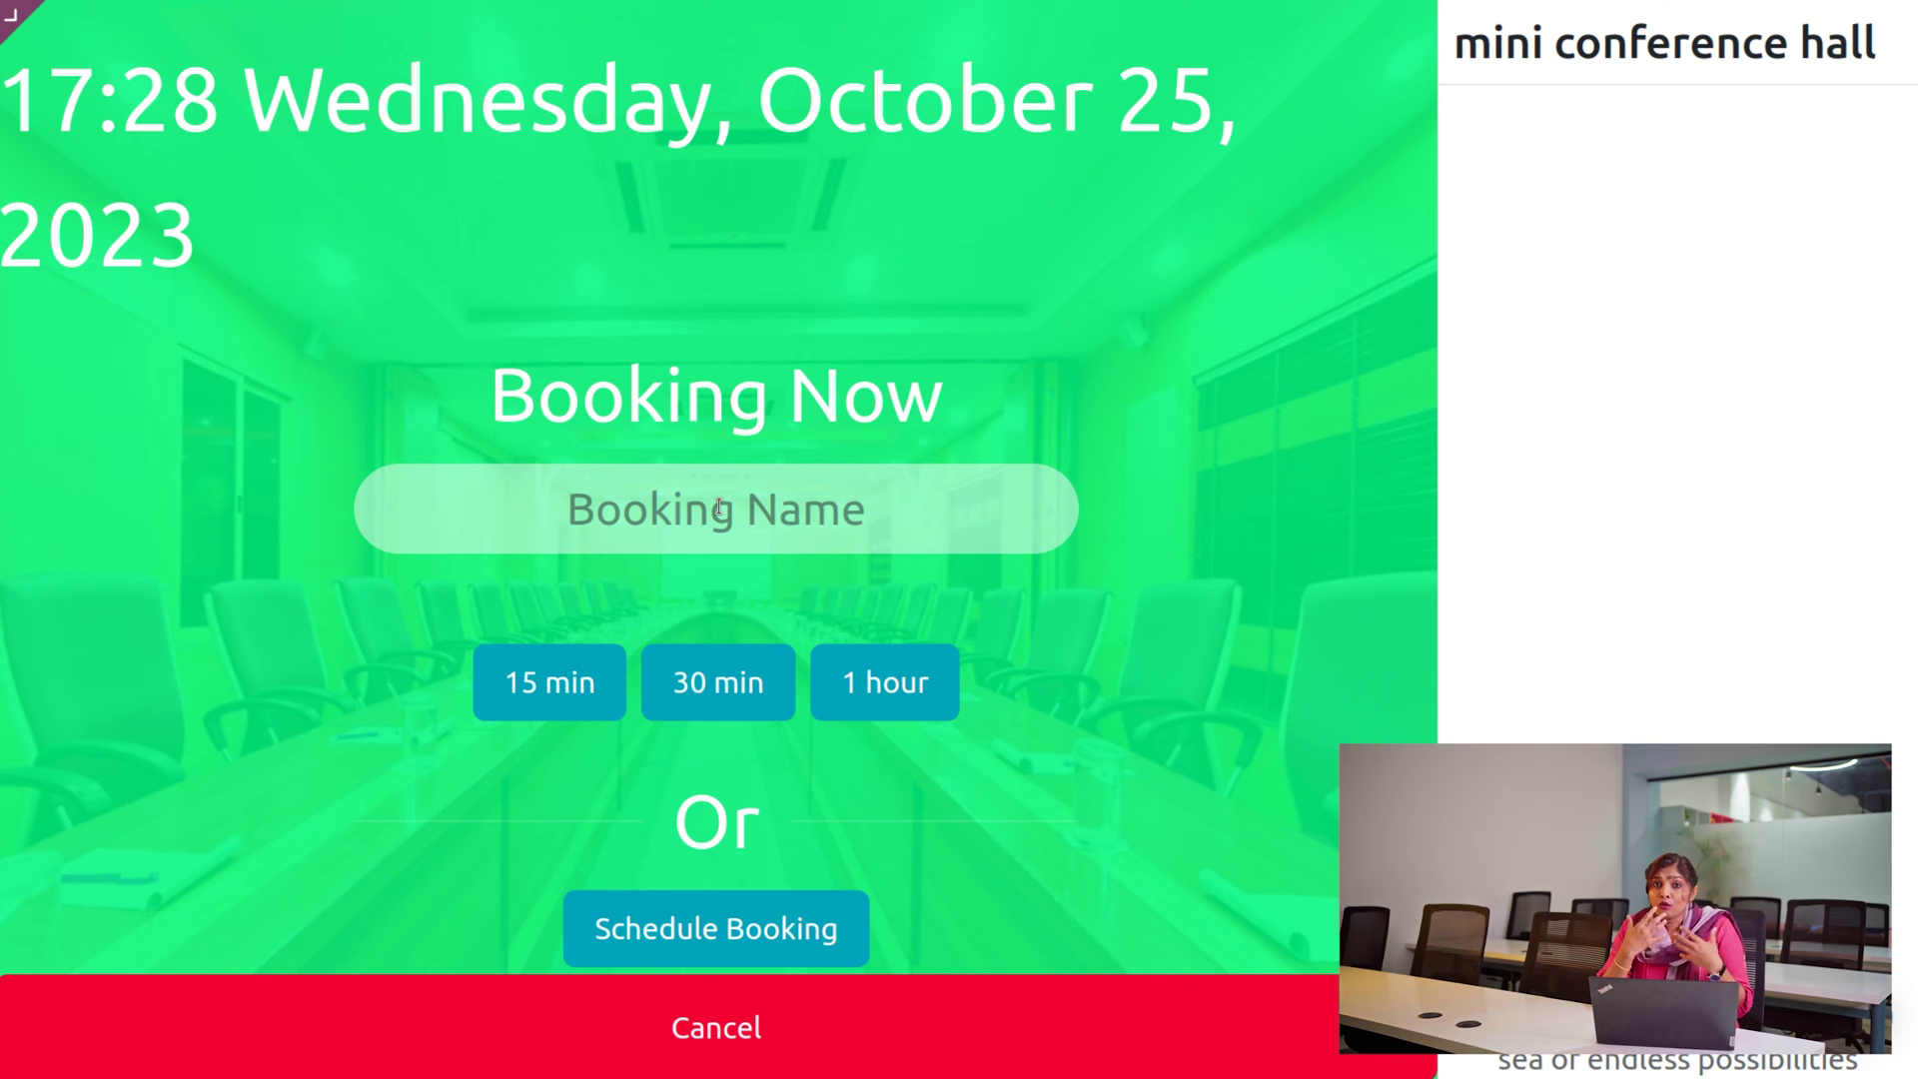
Book the room for 1 hour under the name 'cybrosys'
click(759, 509)
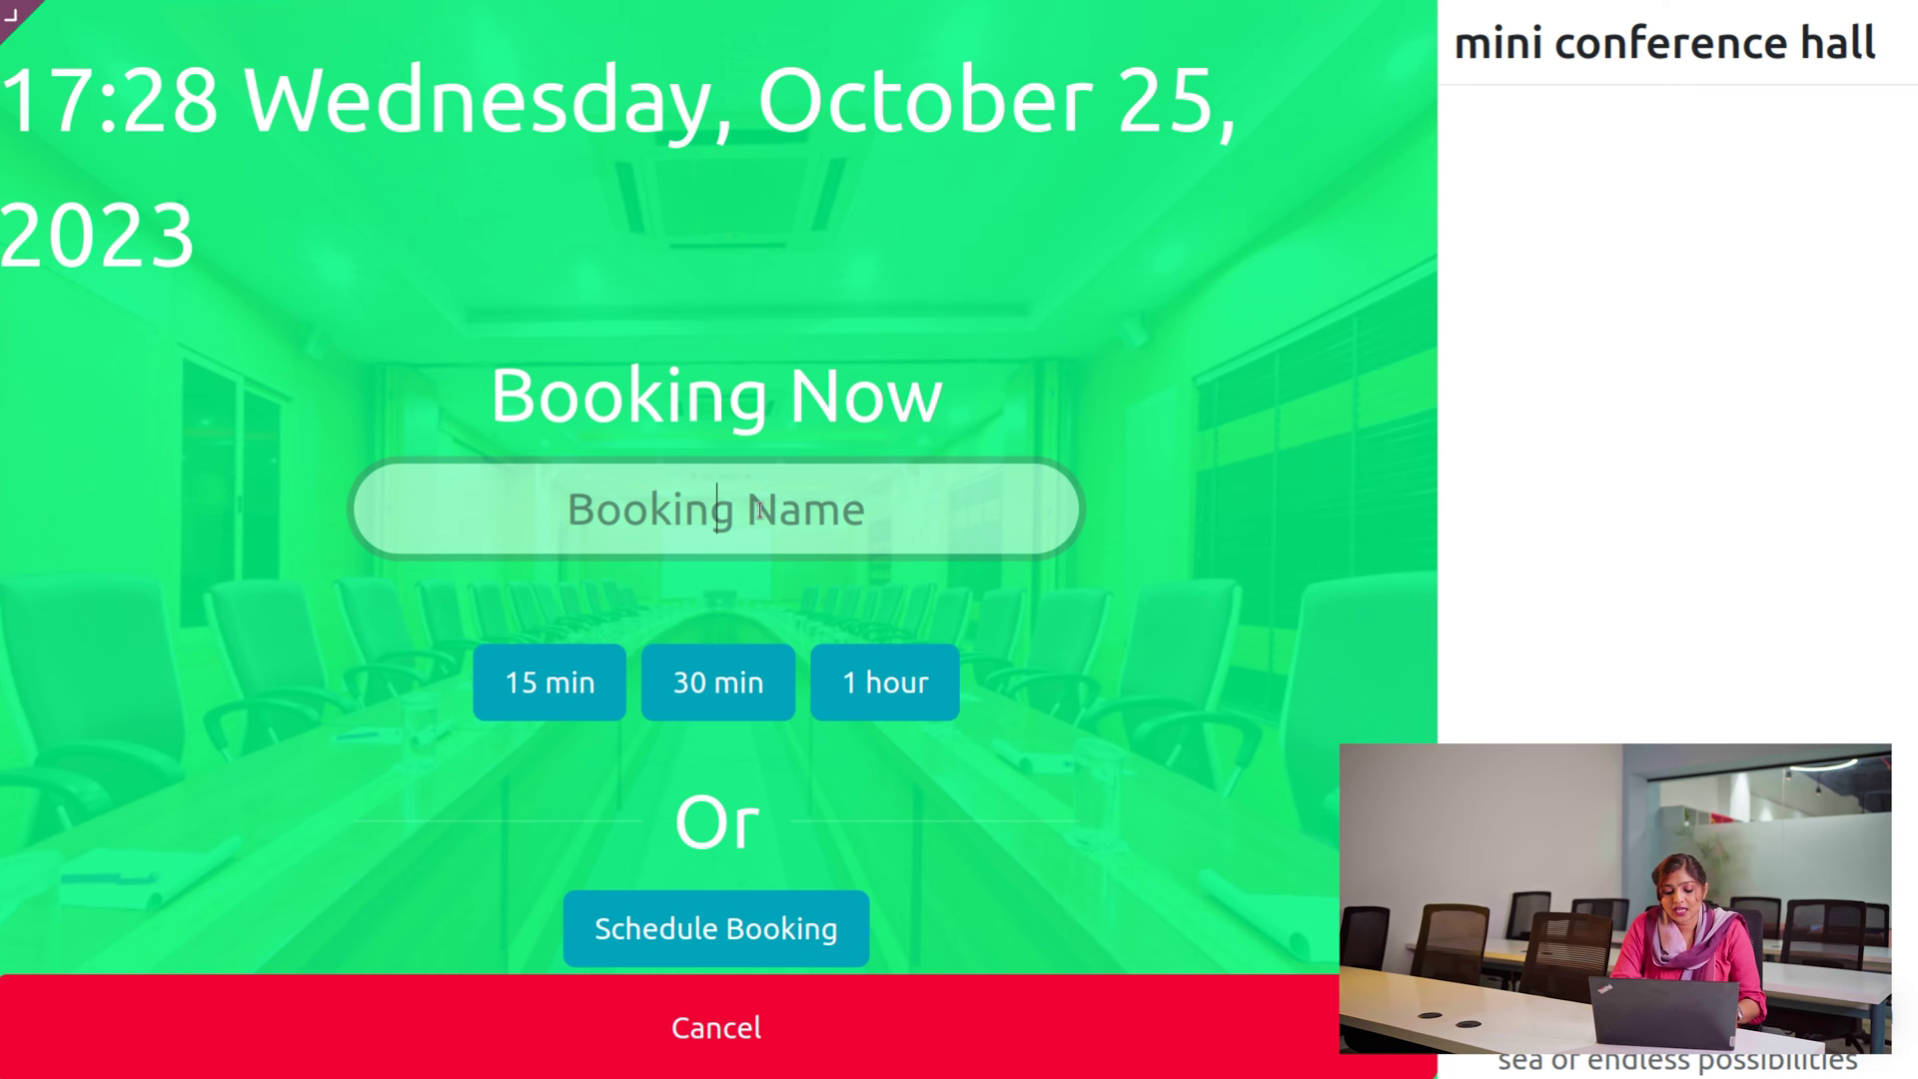
text(c)
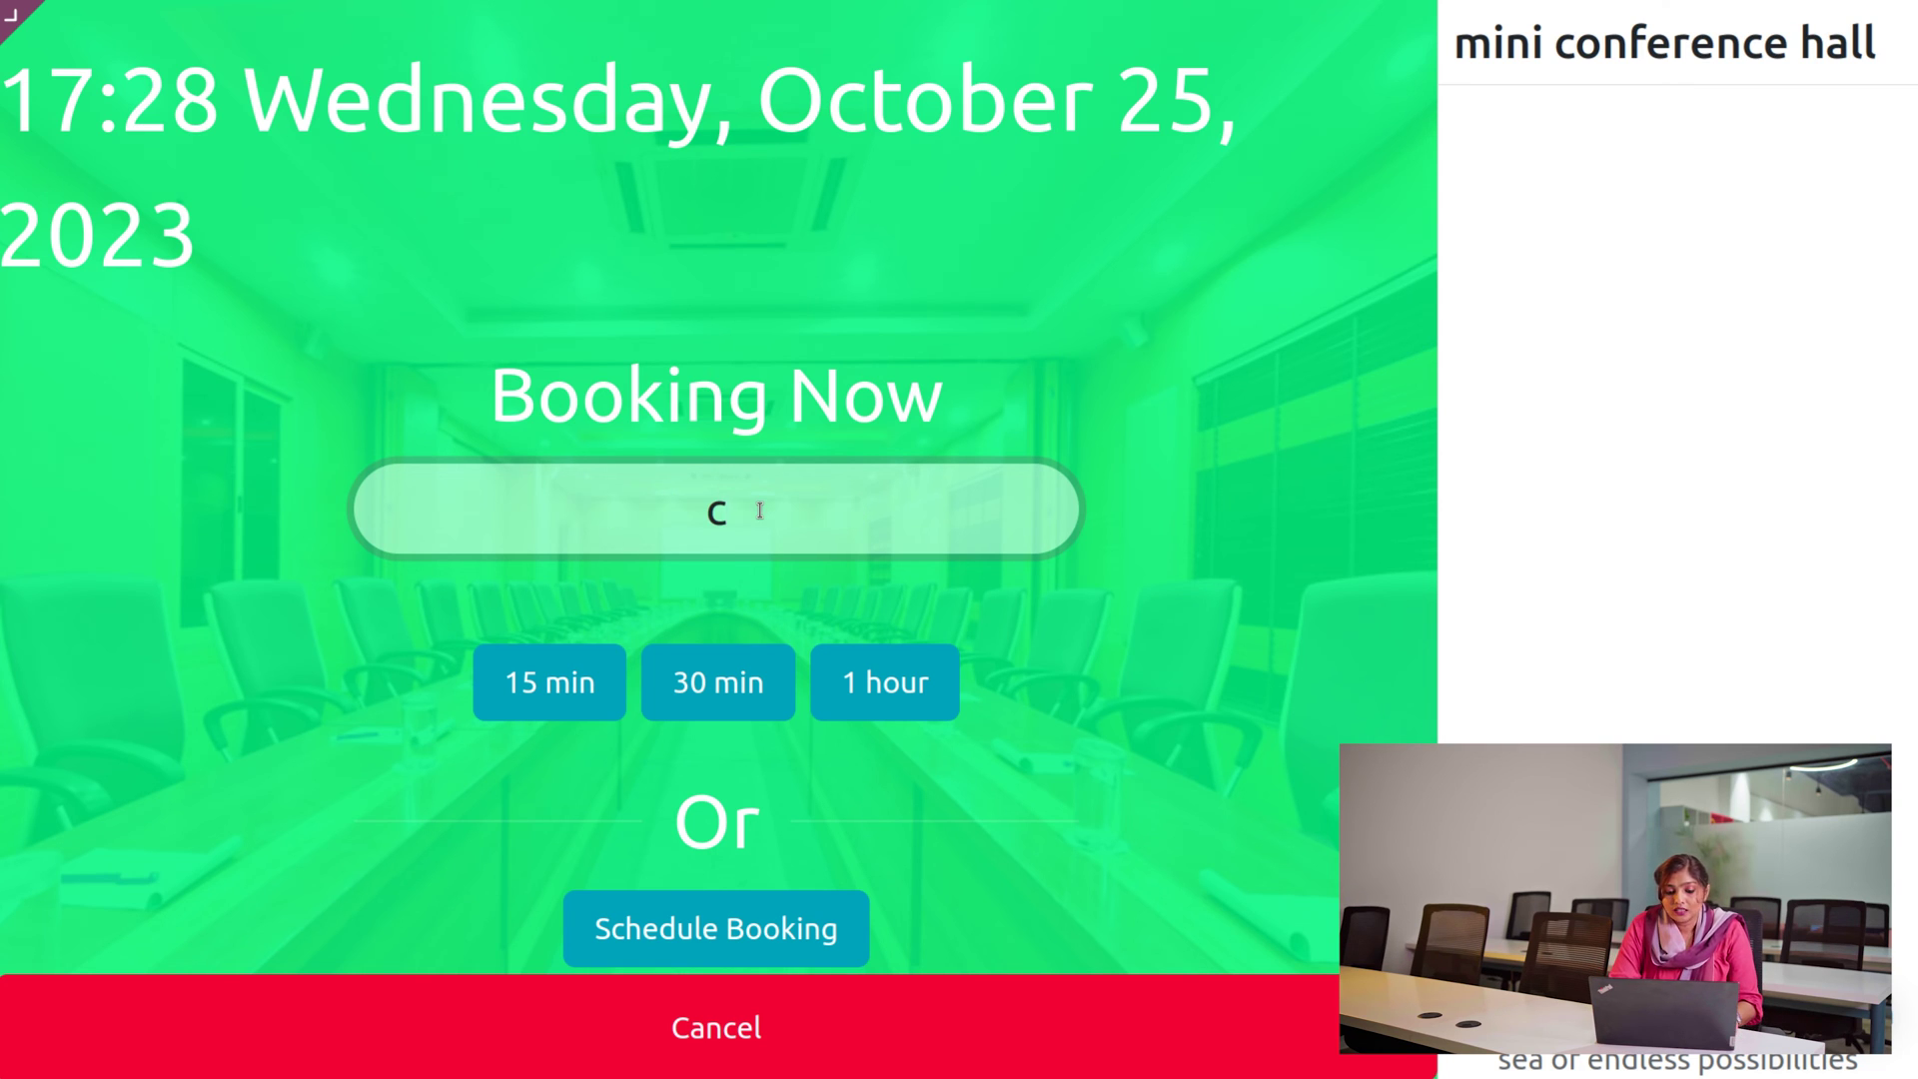
text(Y)
key(BackSpace)
text(y)
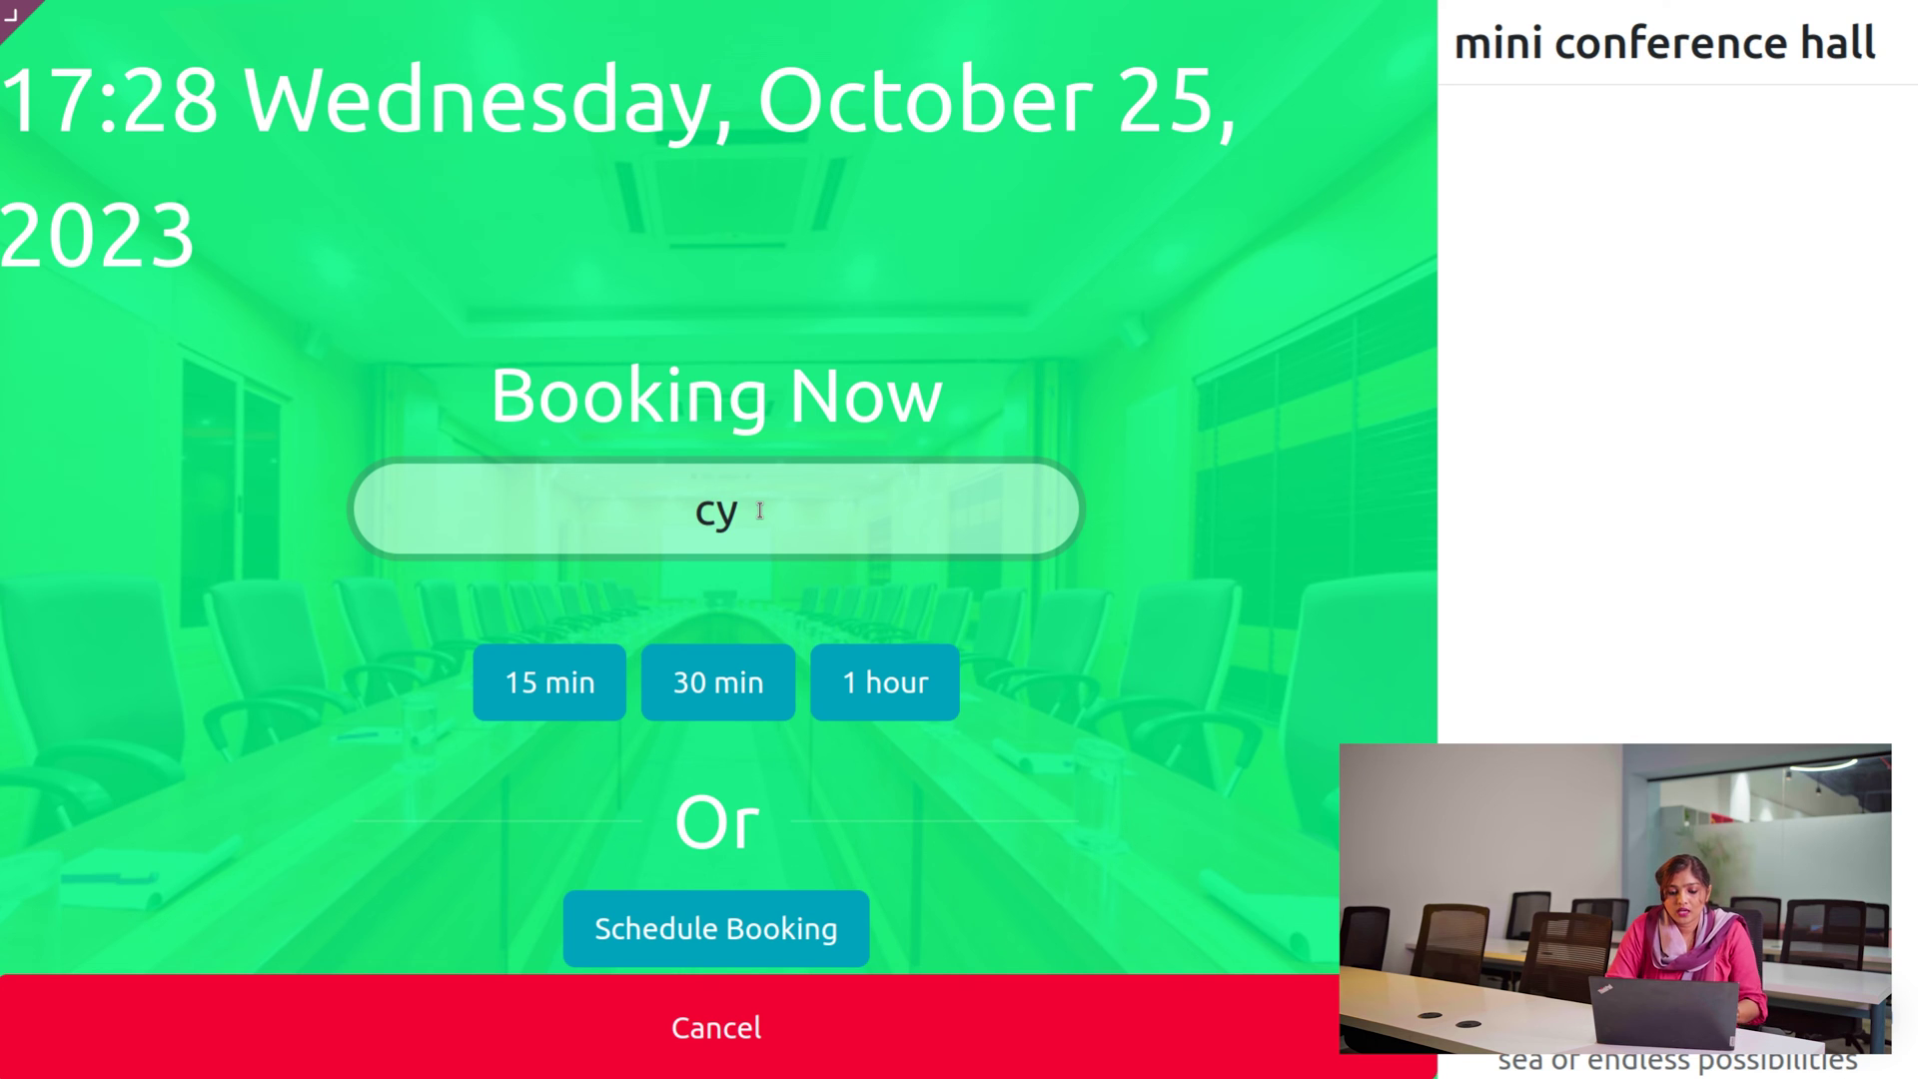
text(brosys)
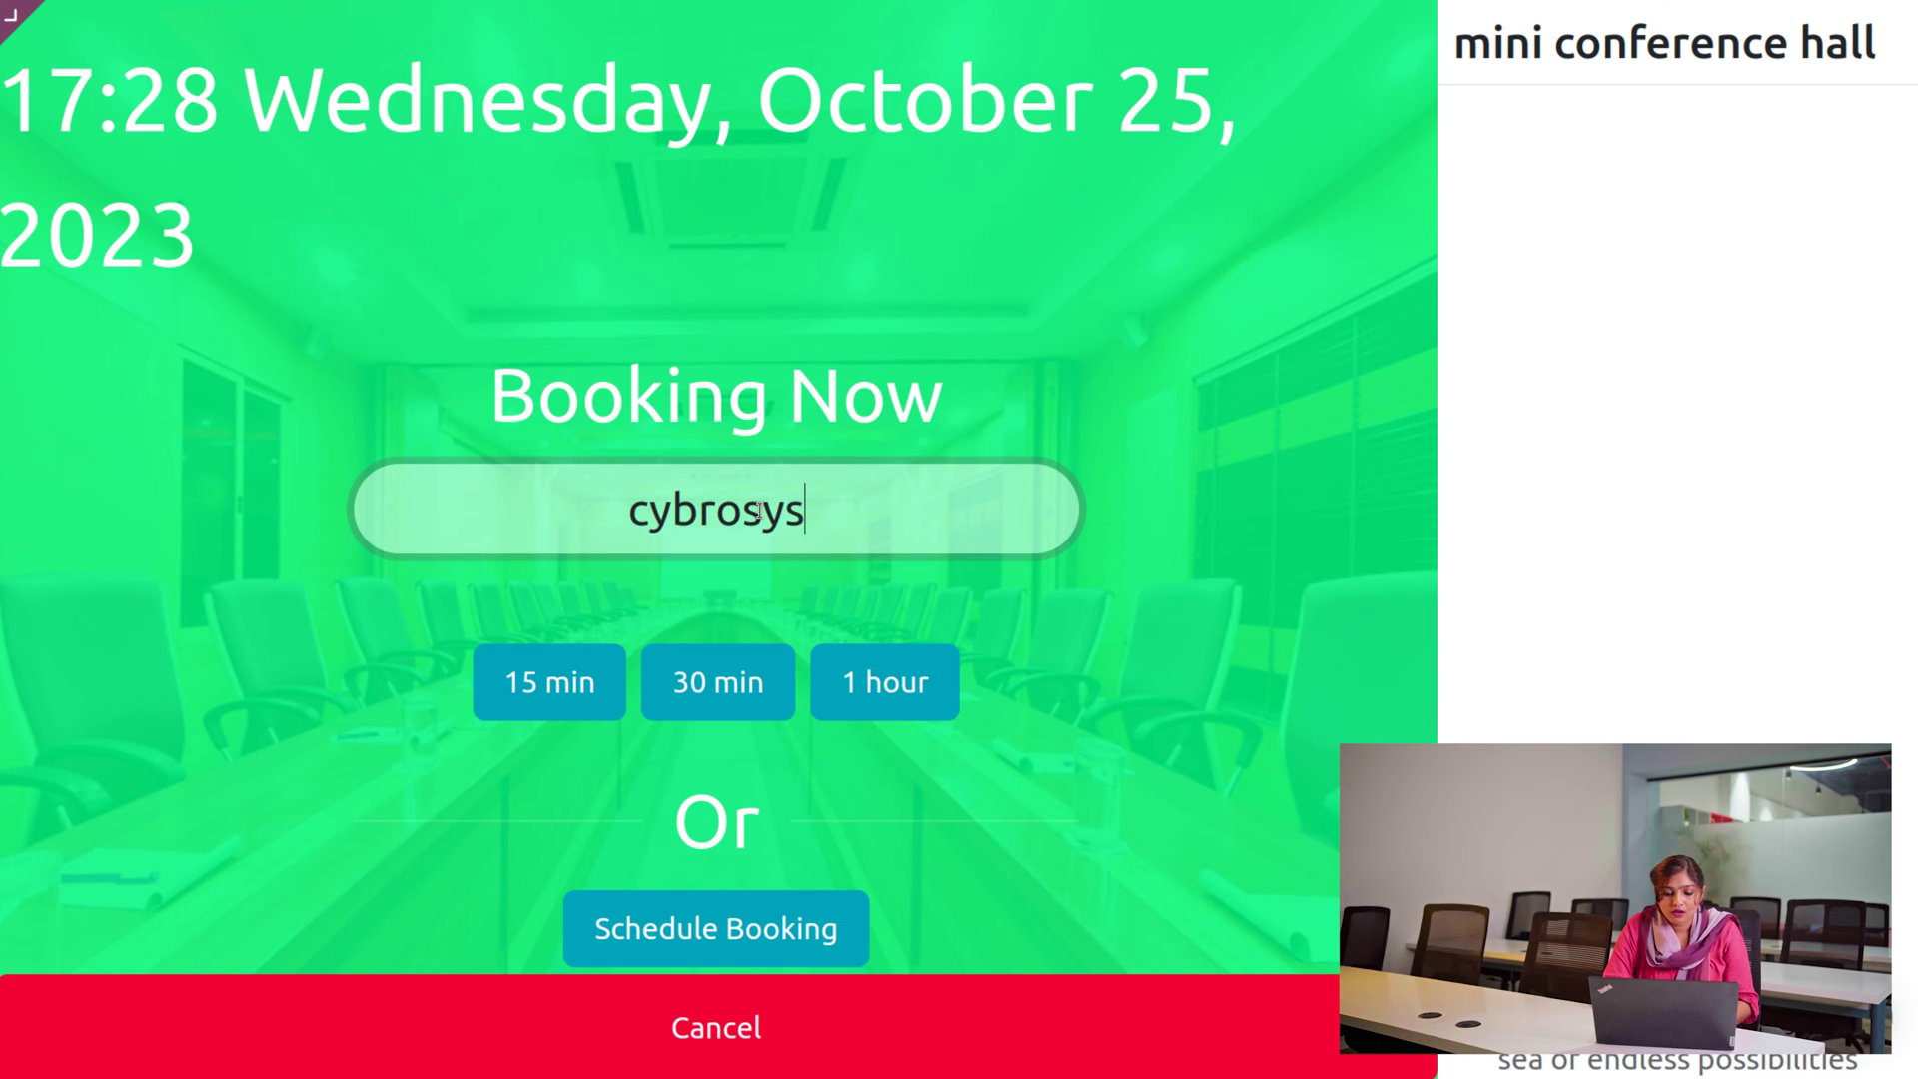
click(913, 683)
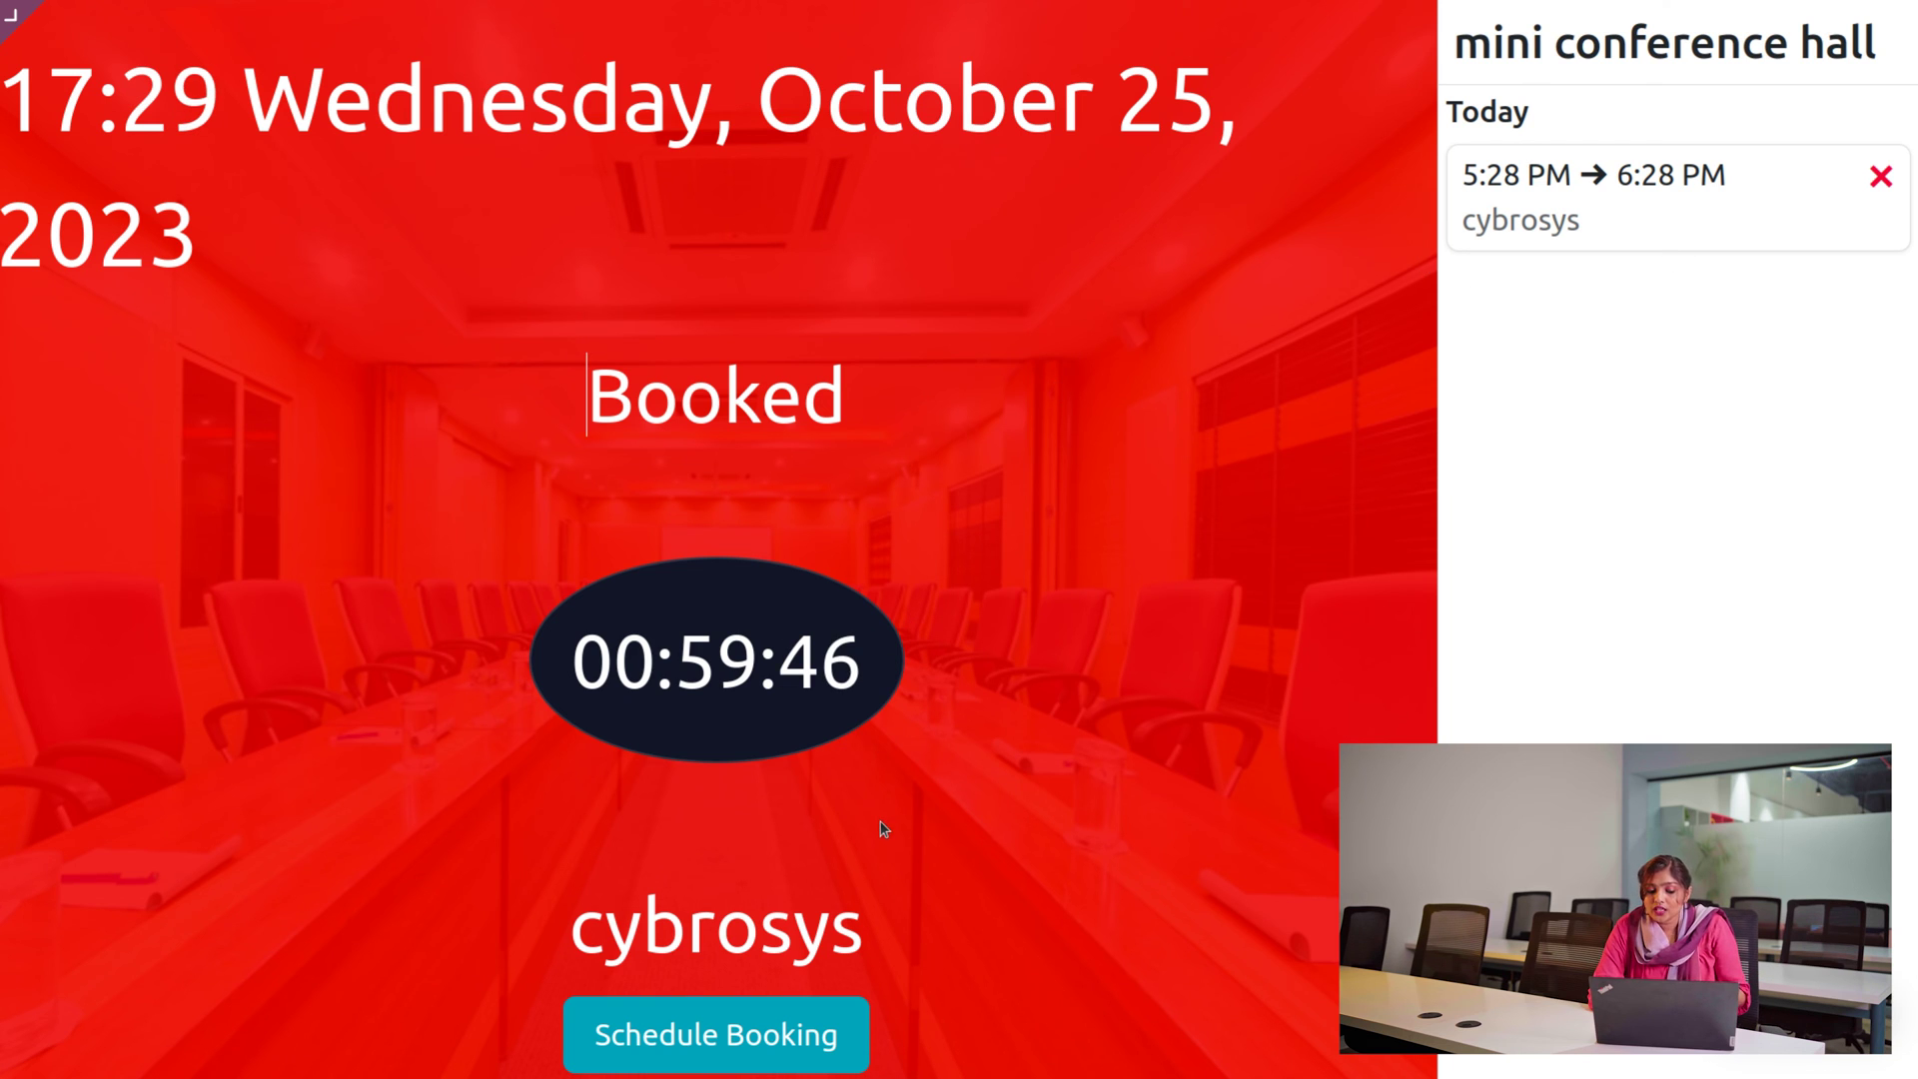
click(718, 1039)
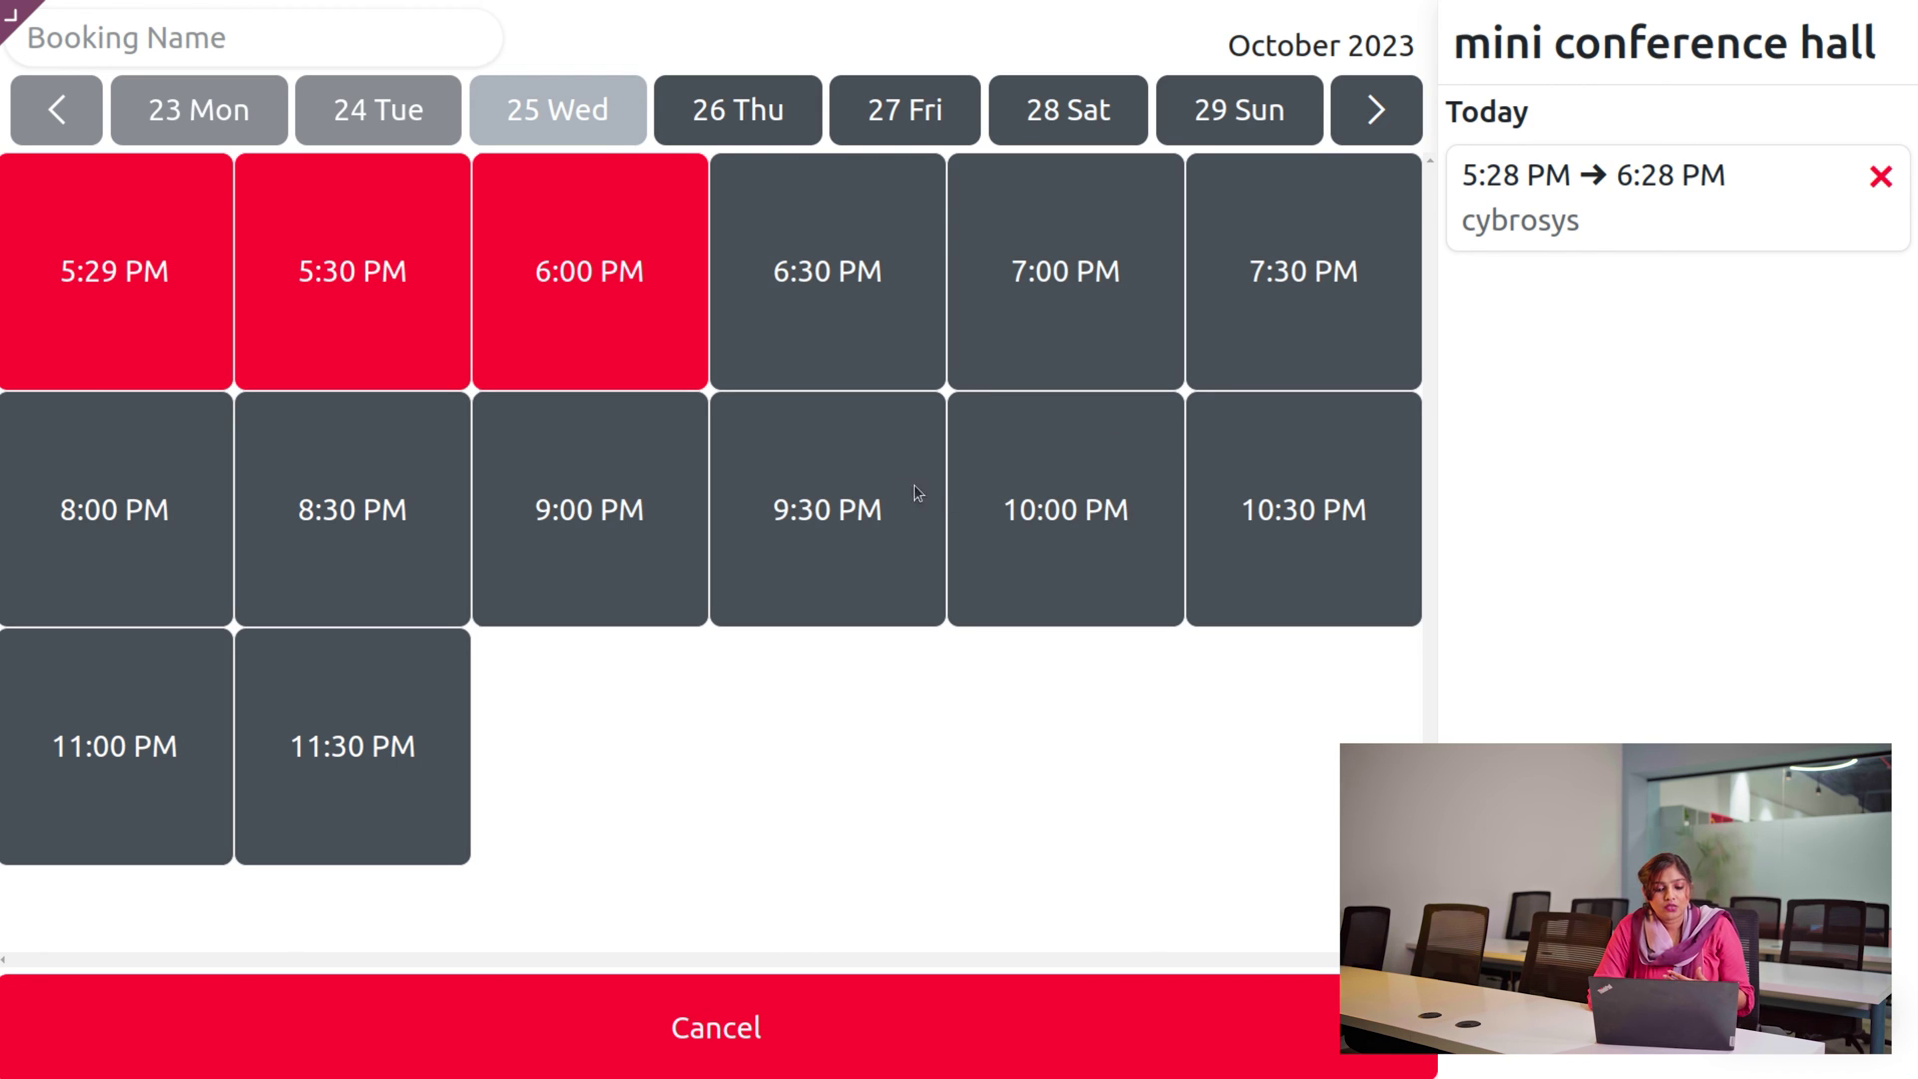
click(842, 495)
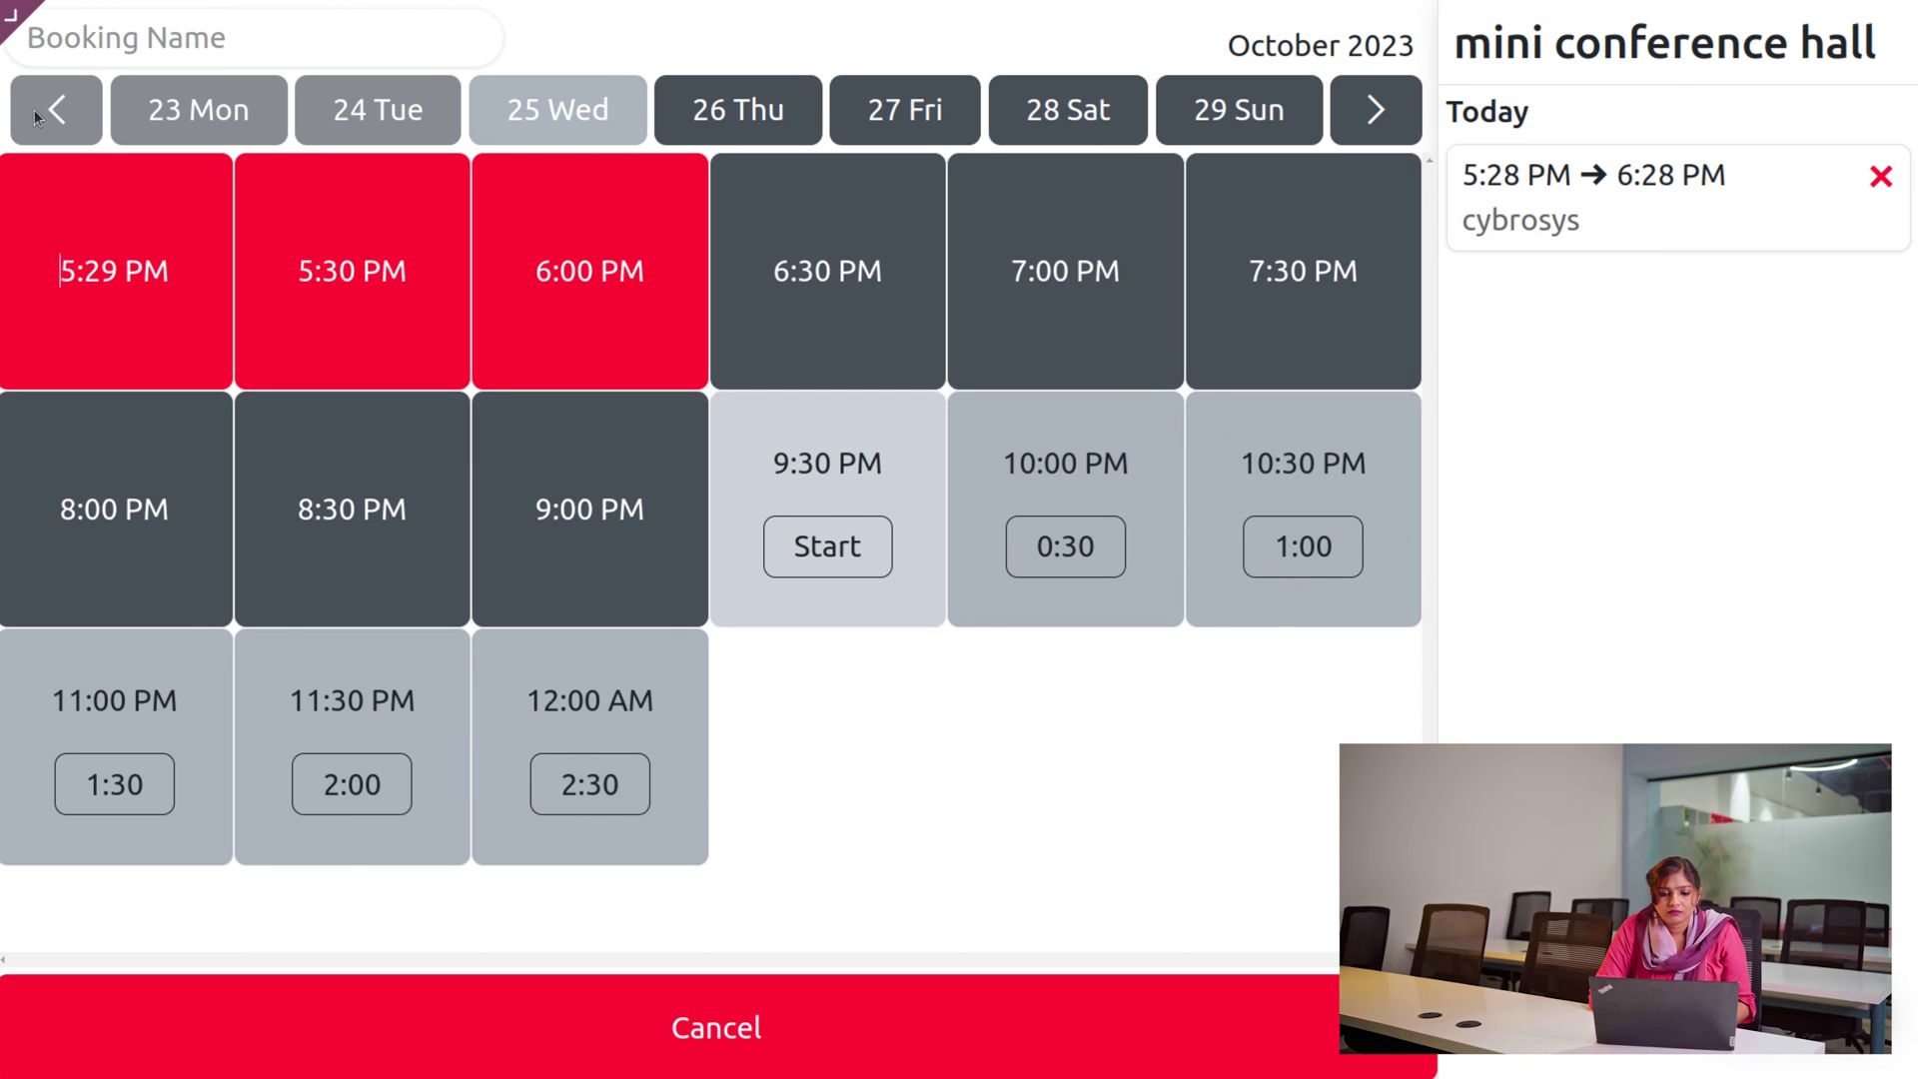
click(9, 7)
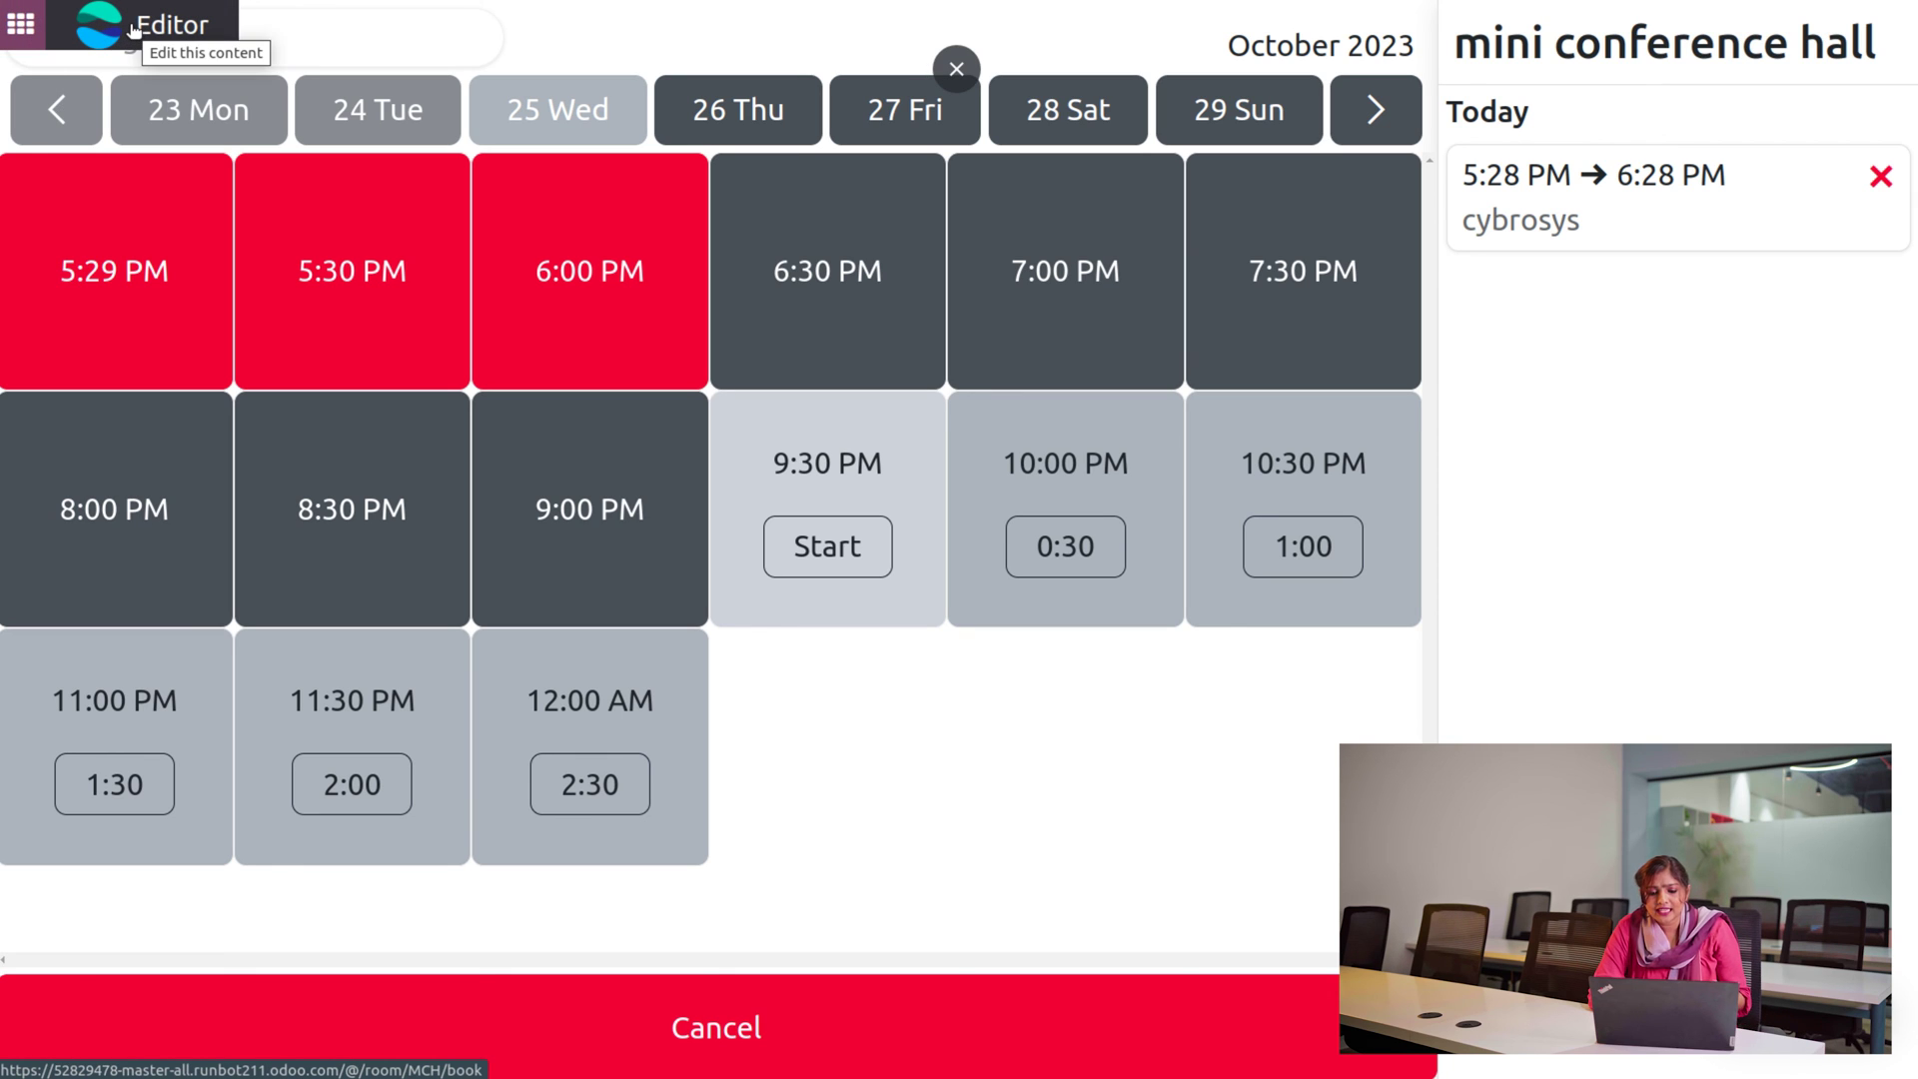
click(786, 1047)
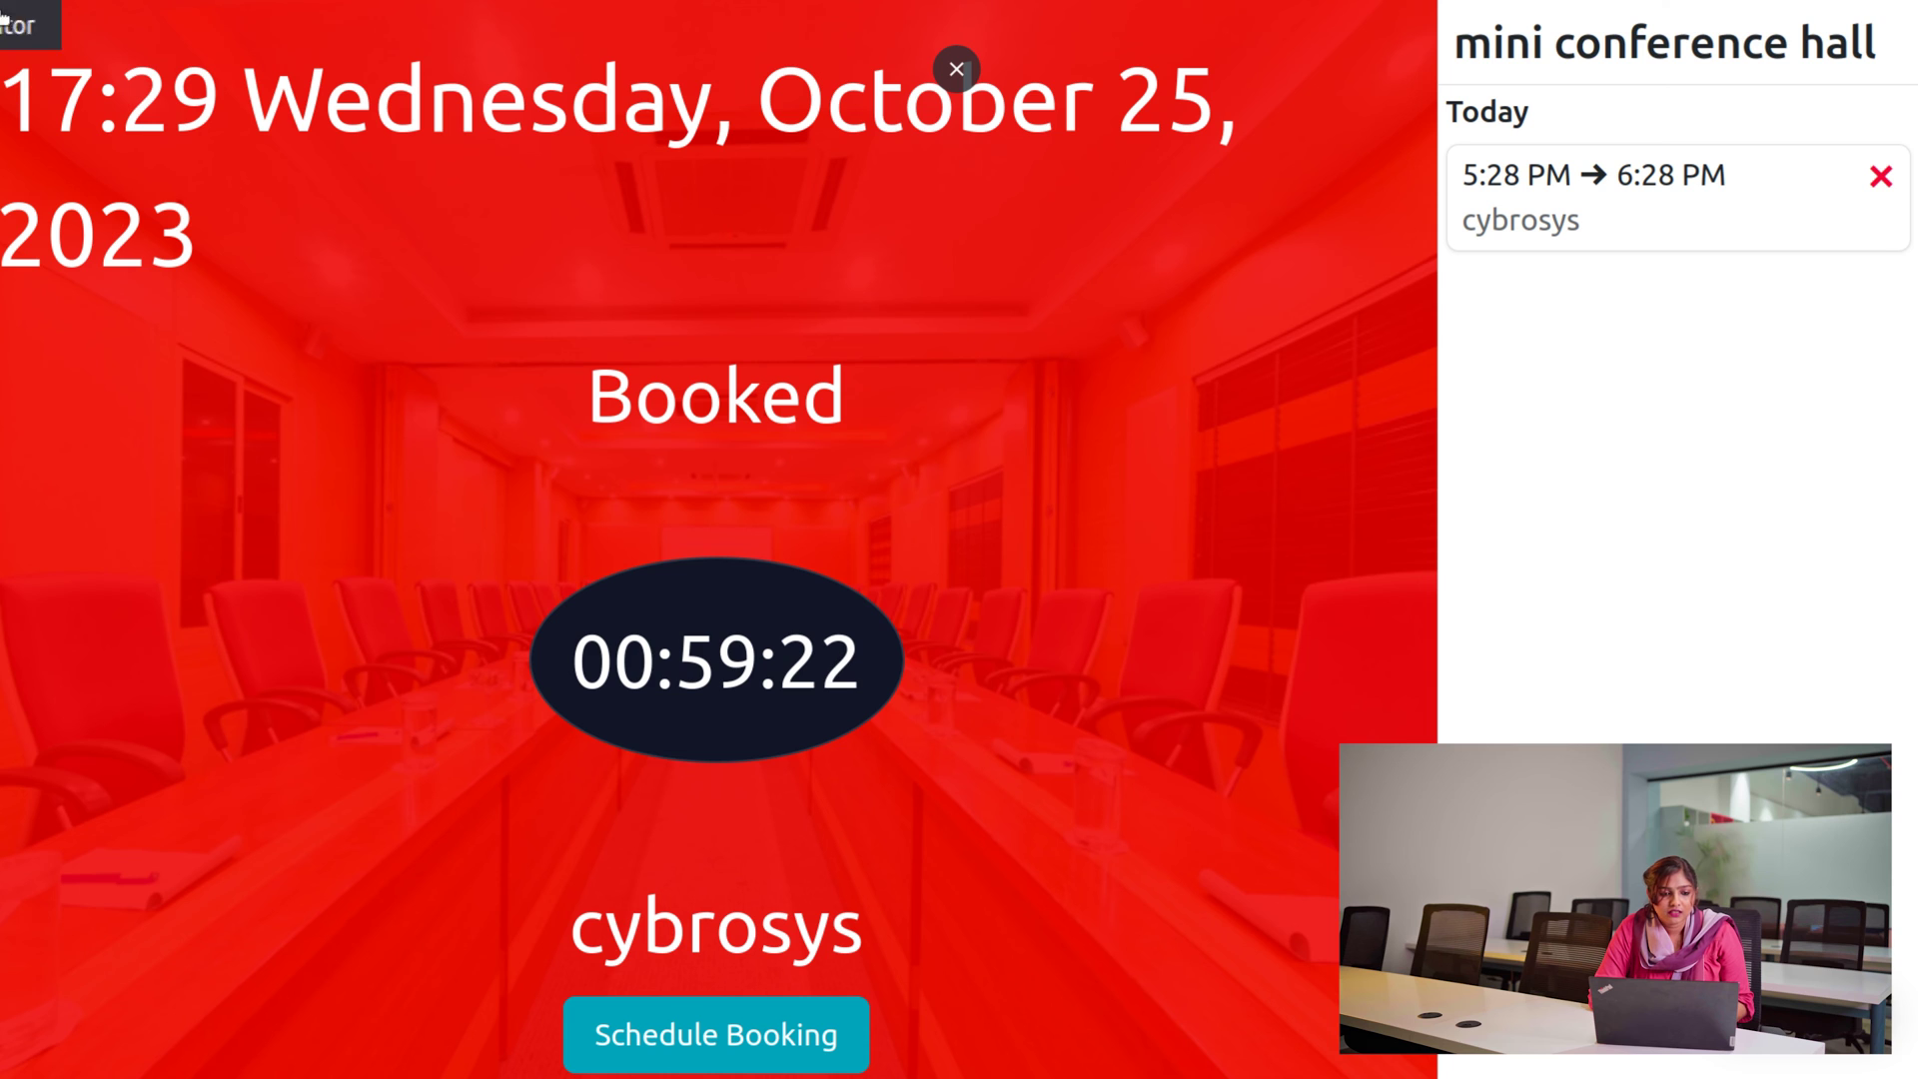
Return to the backend Rooms list and open the mini conference hall record, now Busy with 1 booking
click(22, 26)
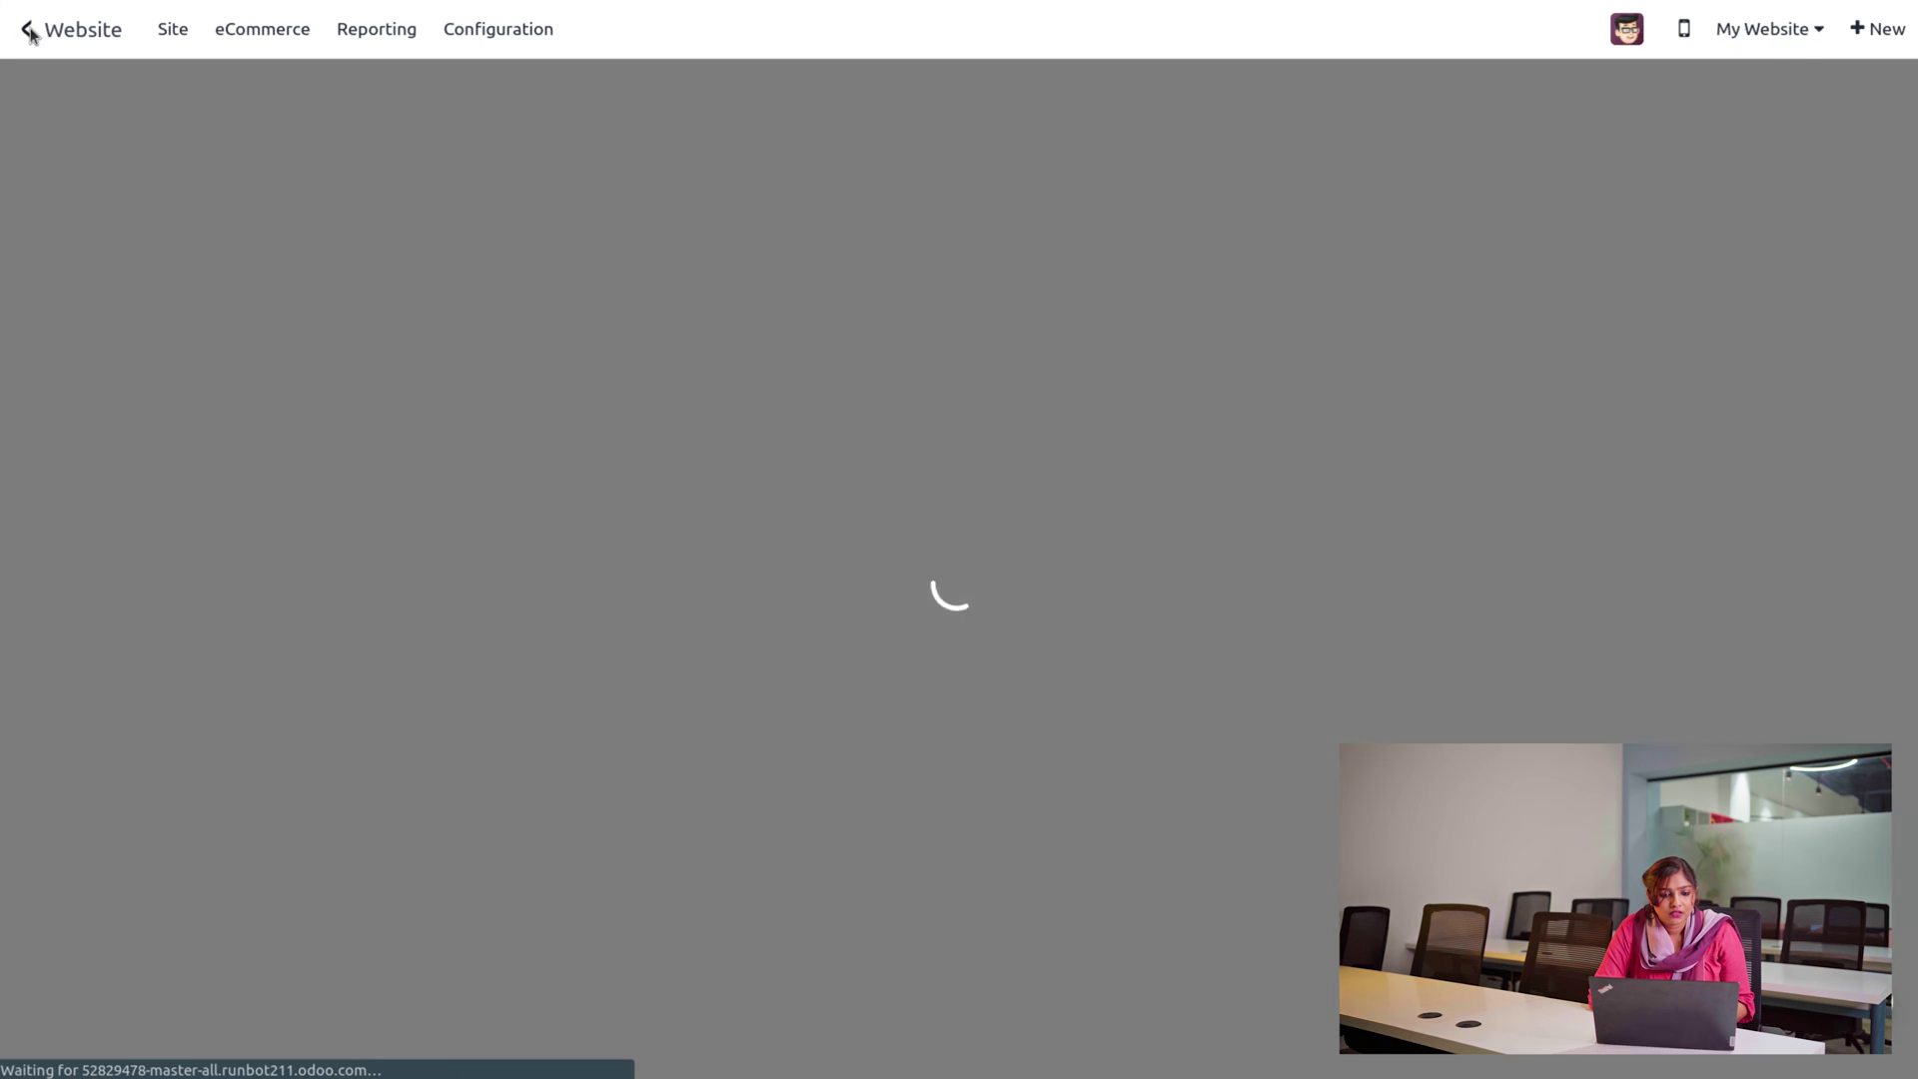
click(29, 30)
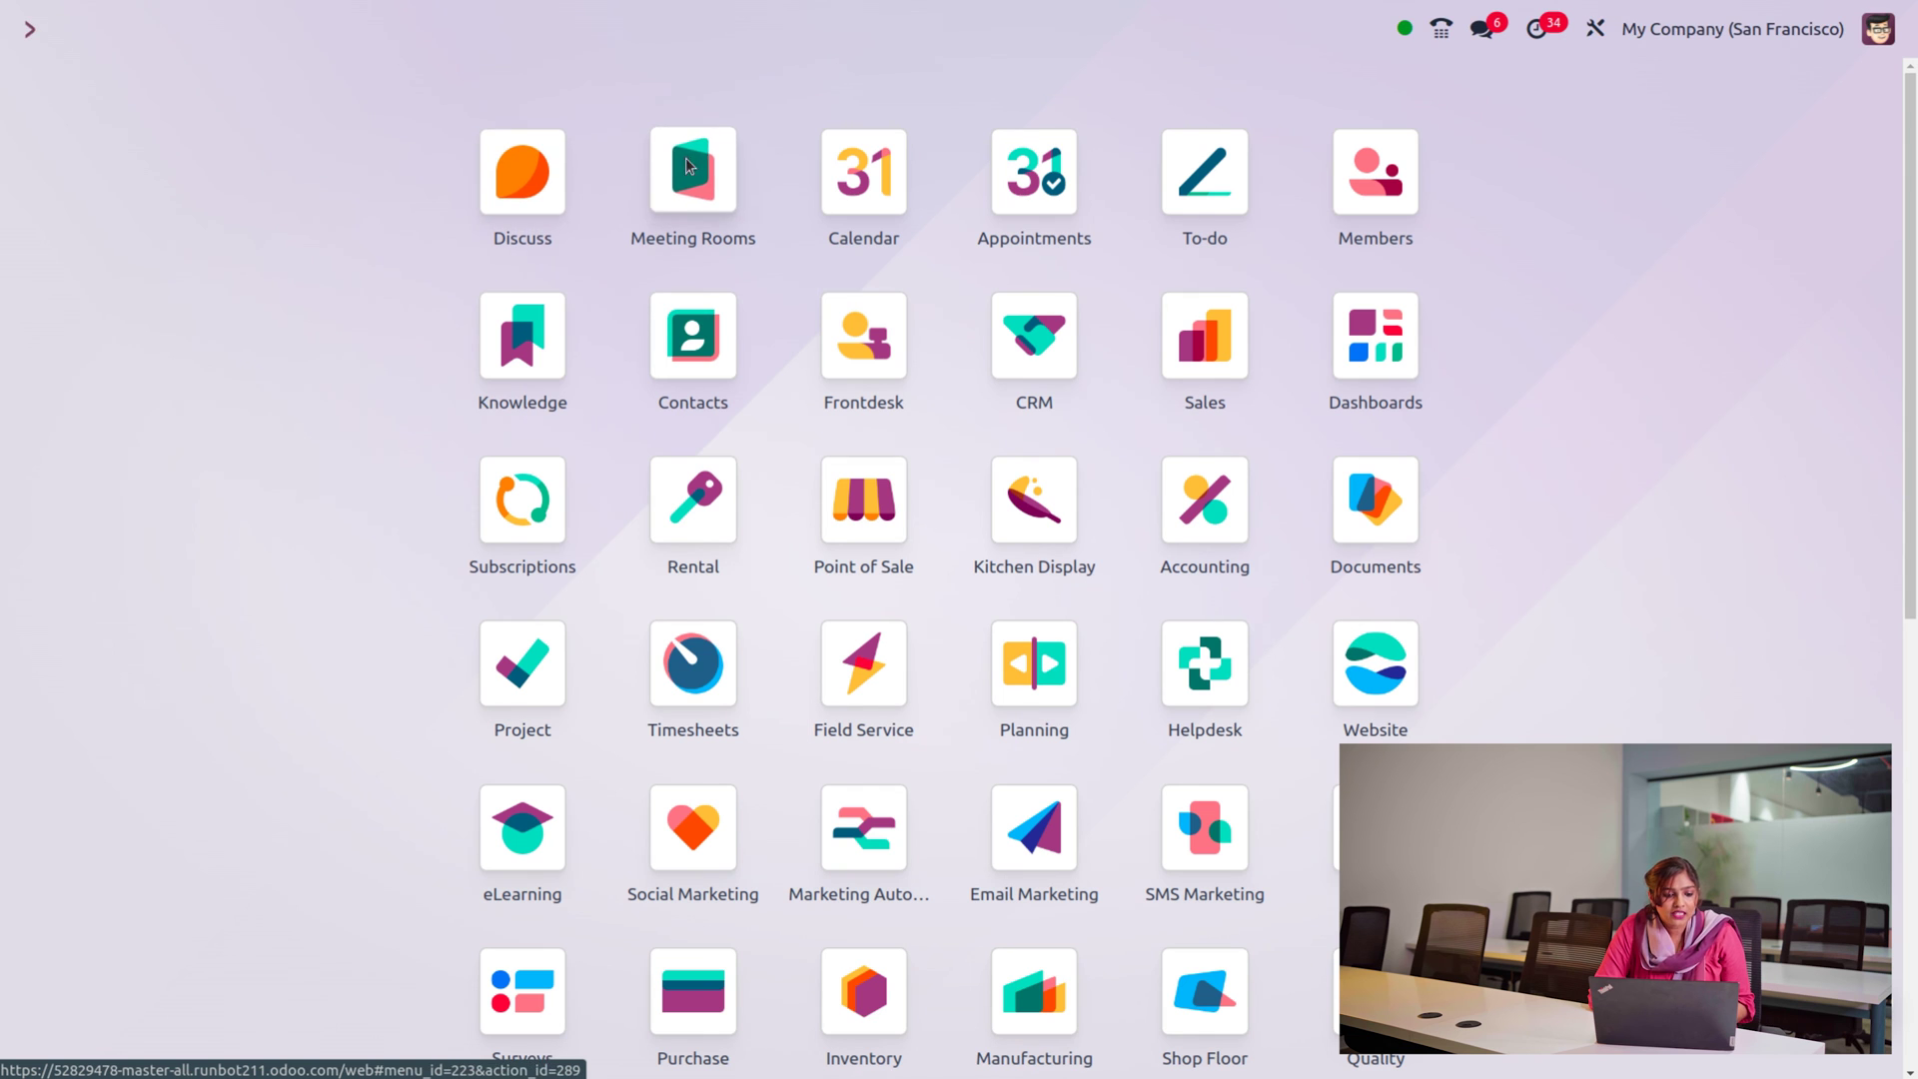
click(688, 166)
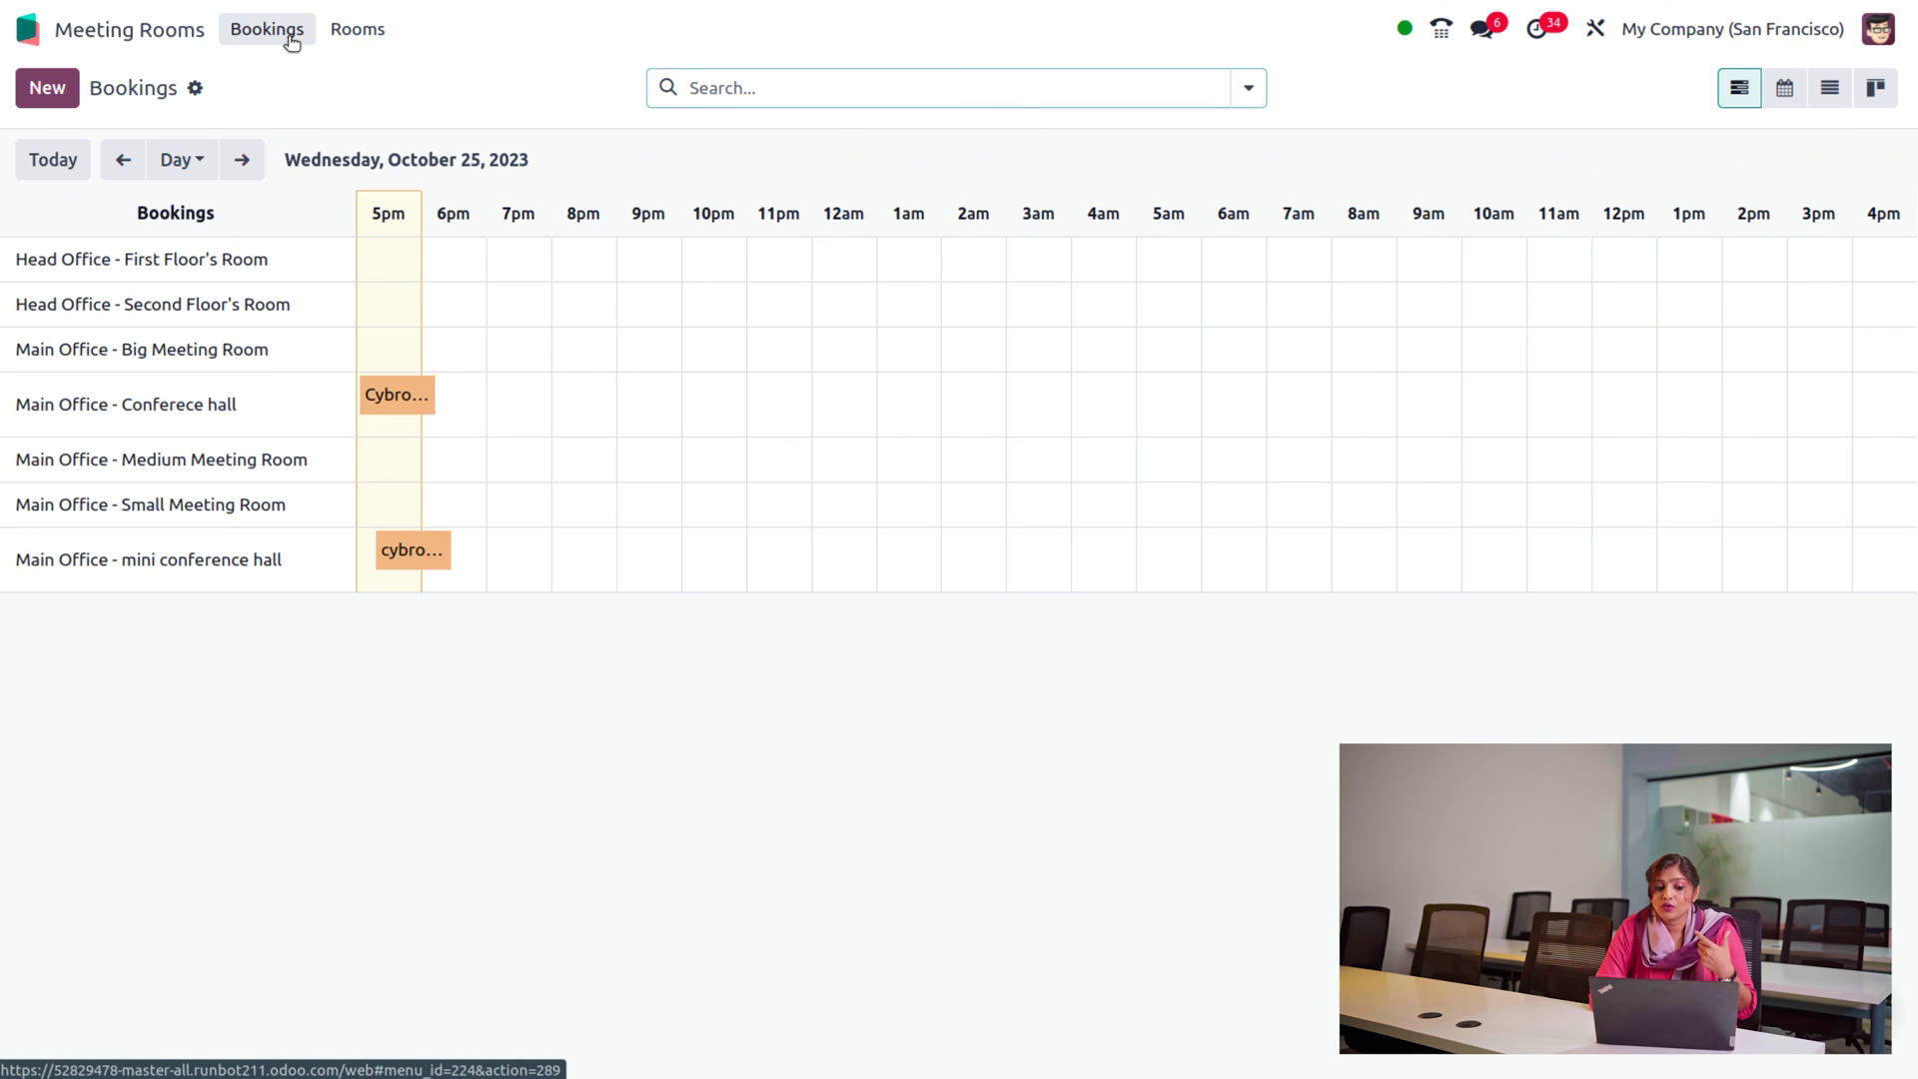
click(361, 29)
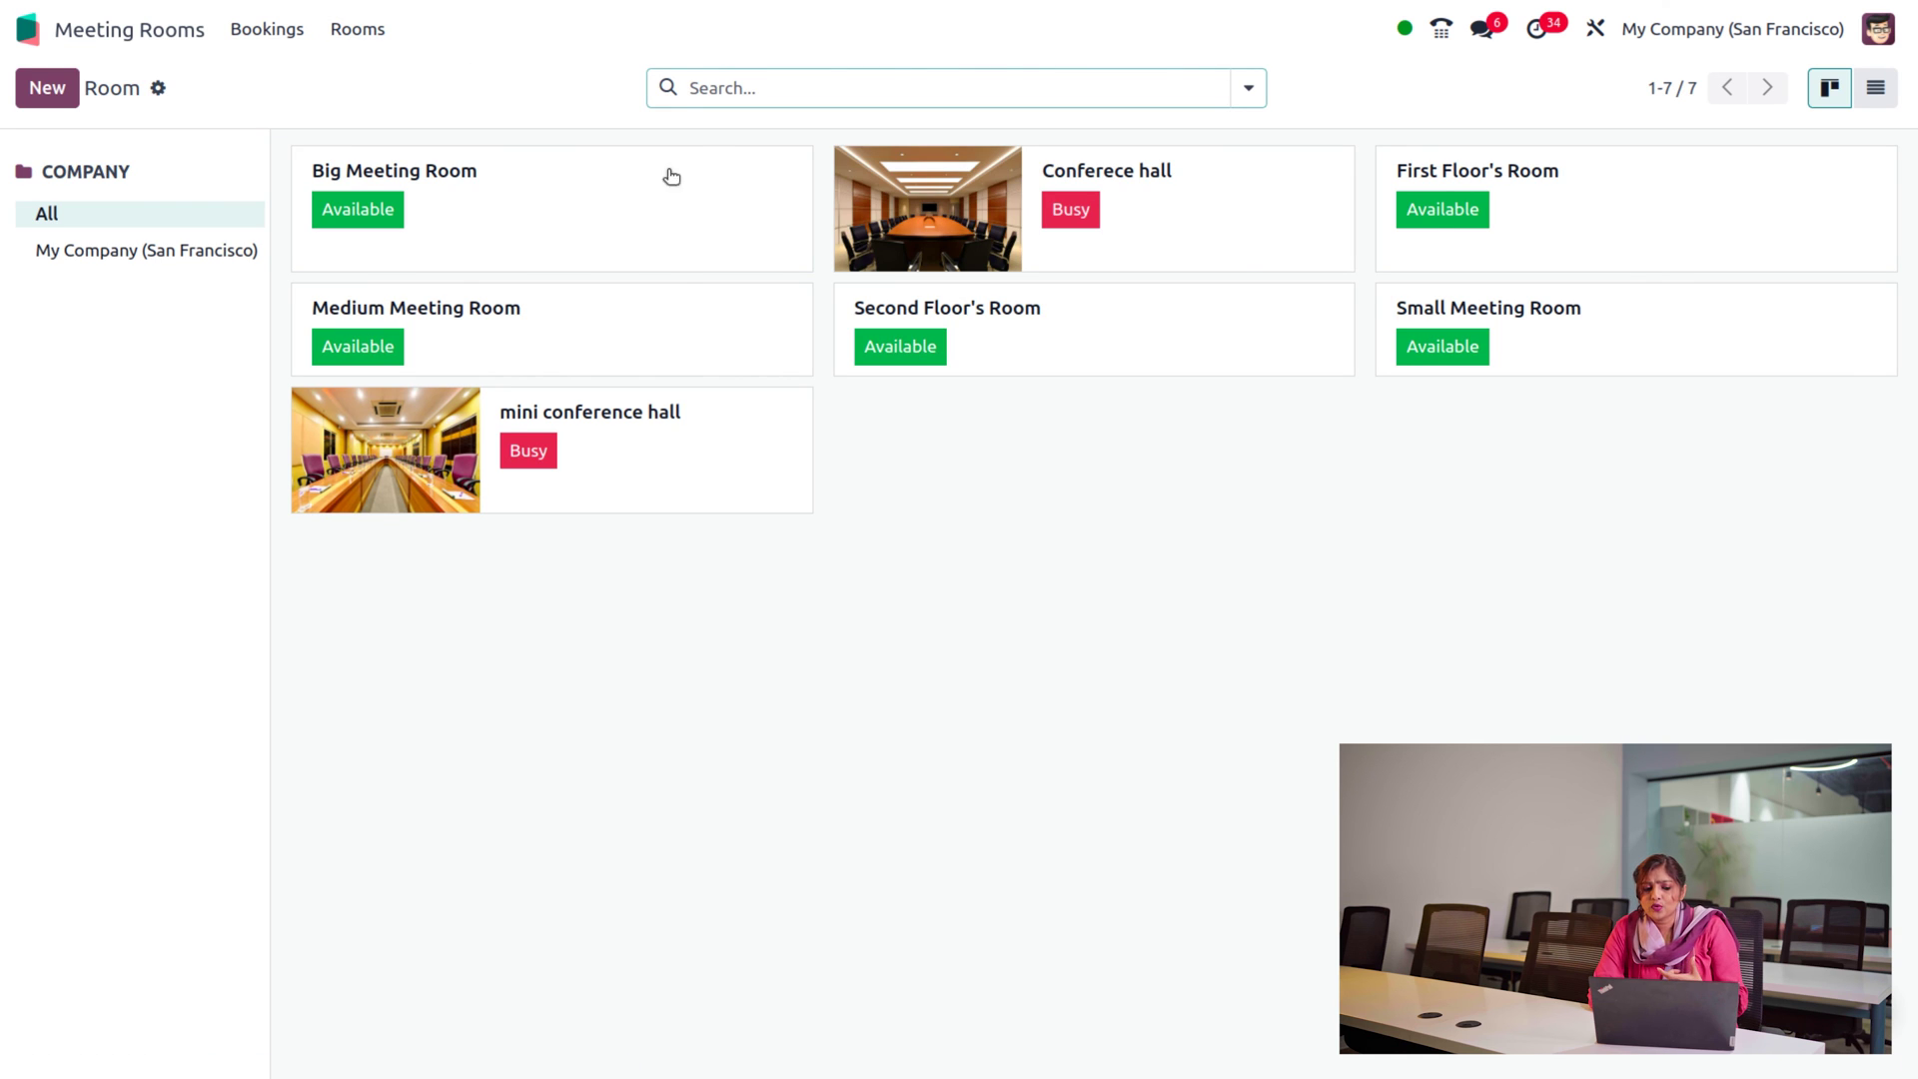
click(666, 441)
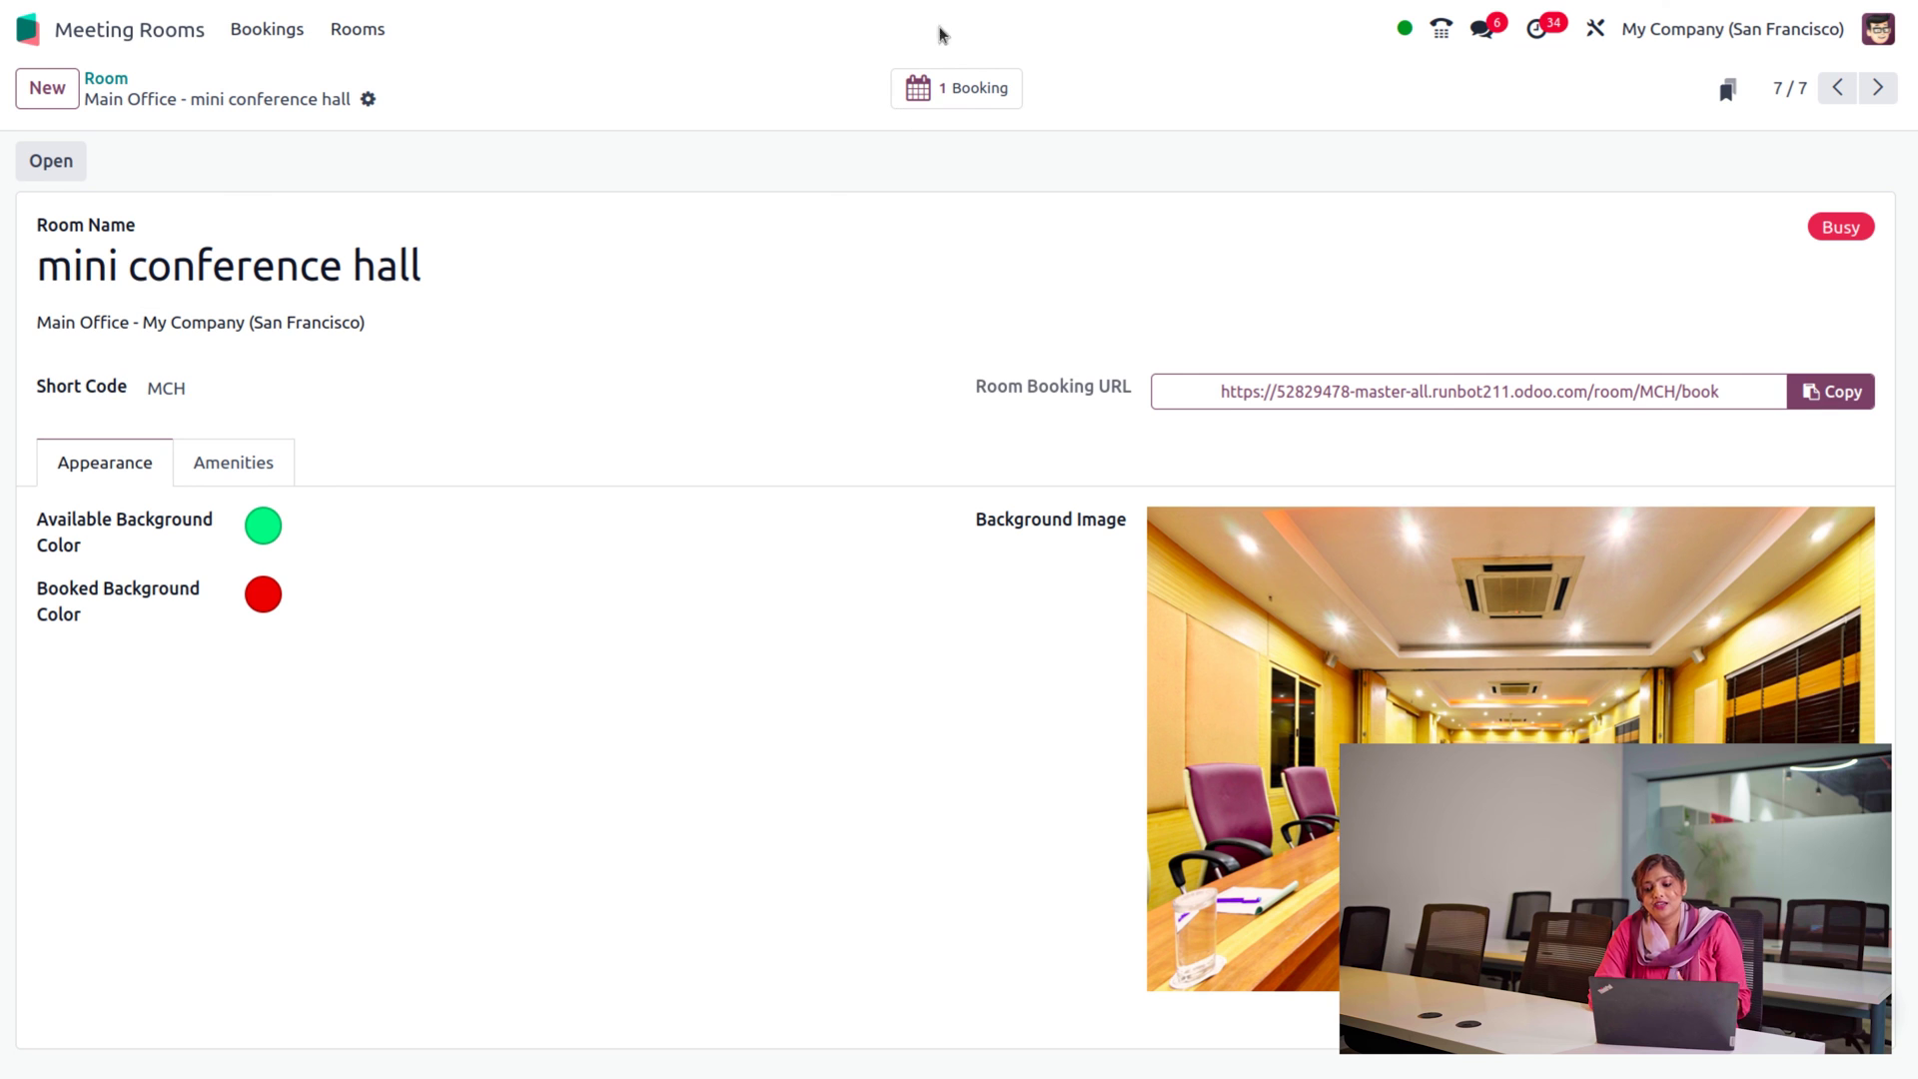